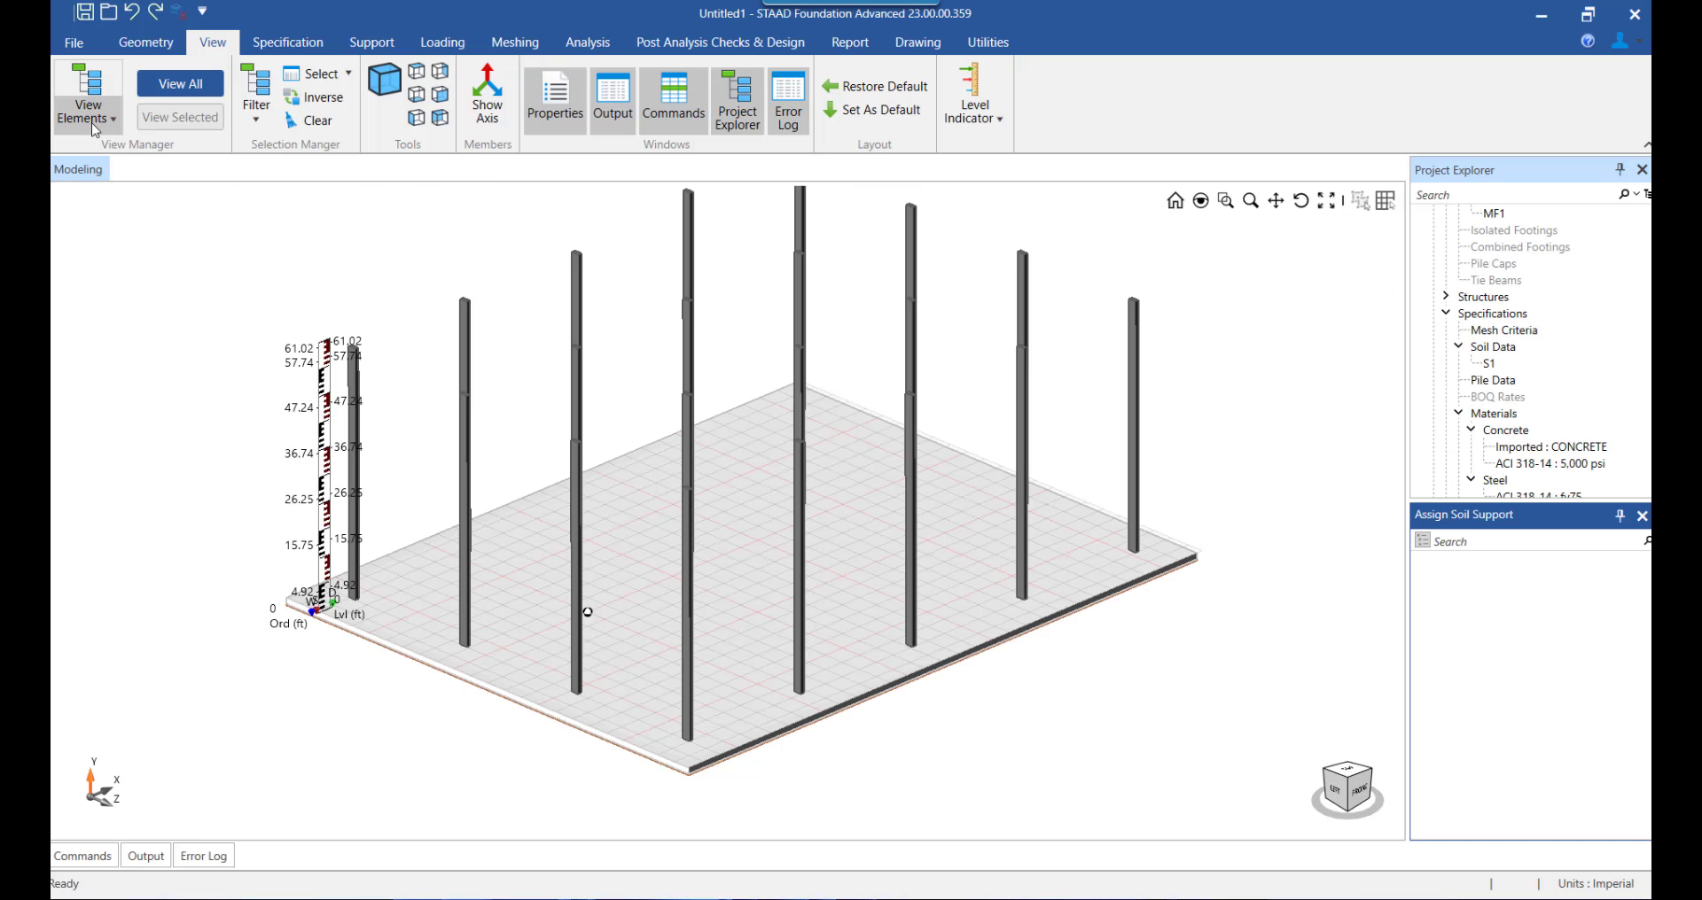
# Turn on Beams under View Elements and pan and zoom the 3D model.
pyautogui.click(88, 94)
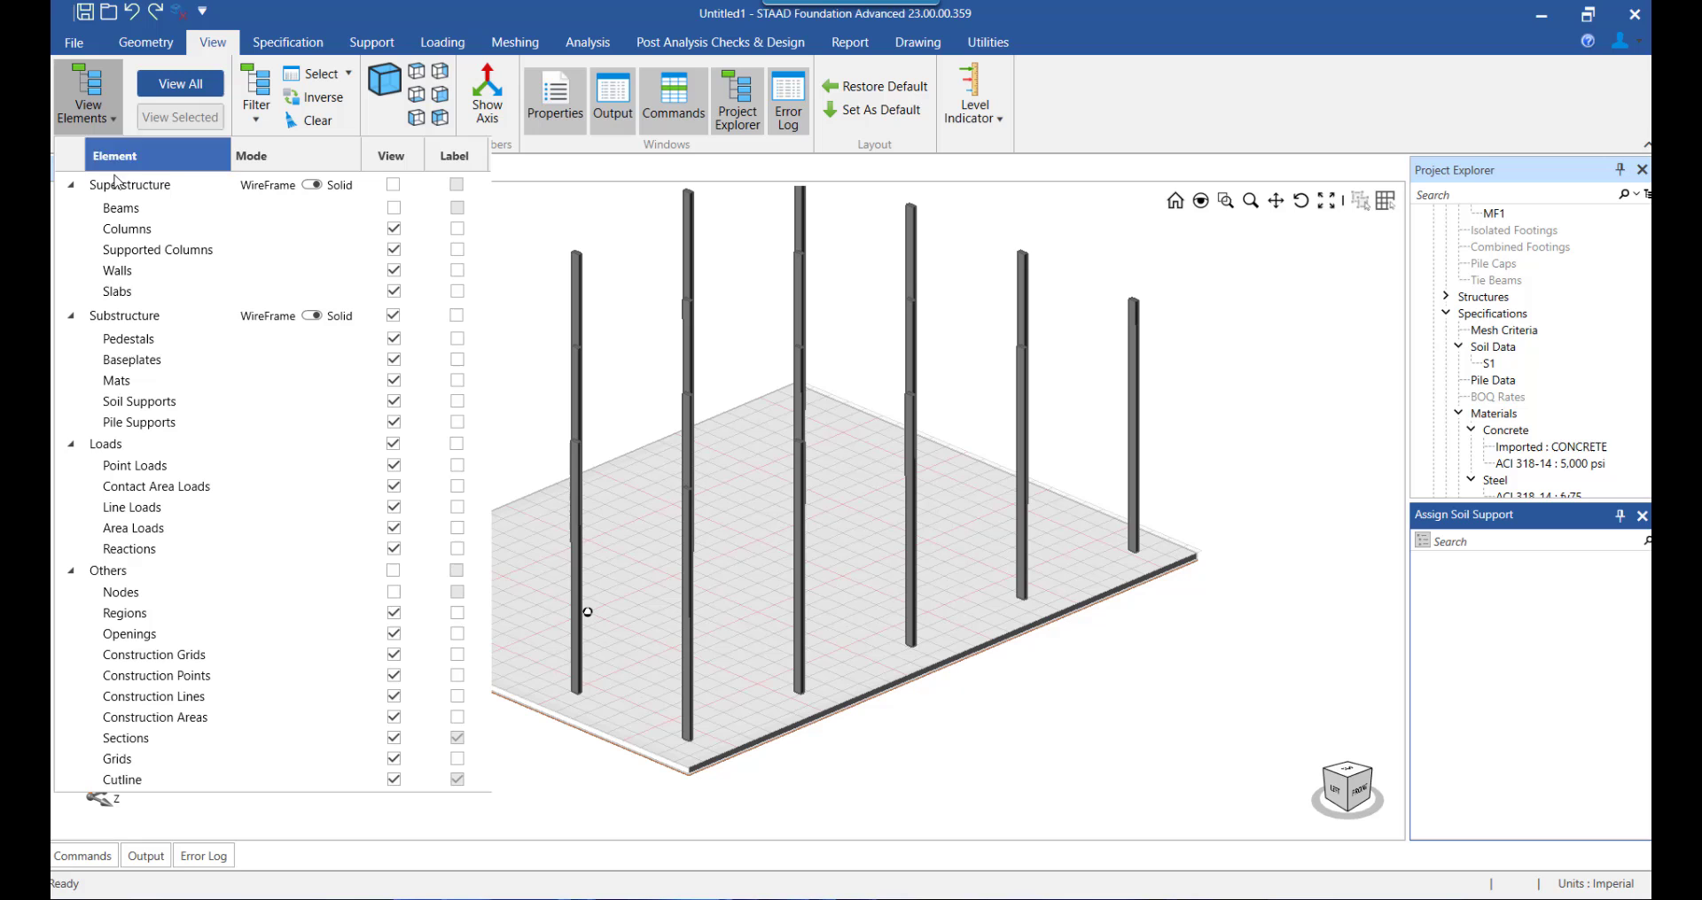
pyautogui.click(393, 208)
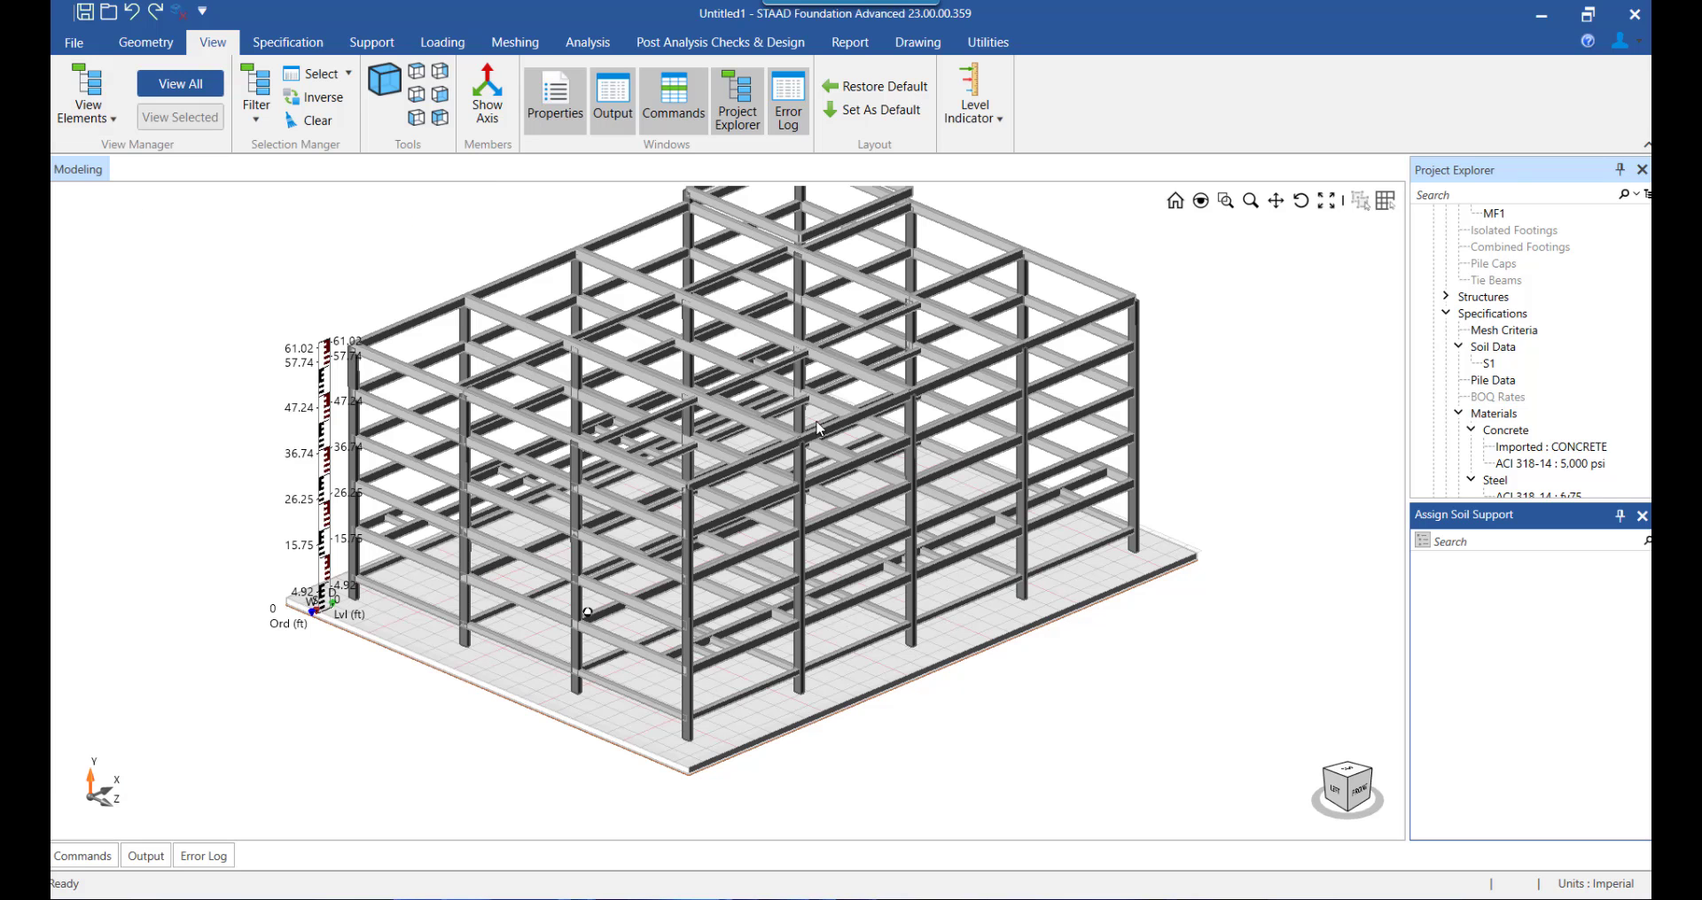
pyautogui.moveTo(1205, 443); pyautogui.dragTo(1229, 498, button='middle')
pyautogui.scroll(5, 810, 802)
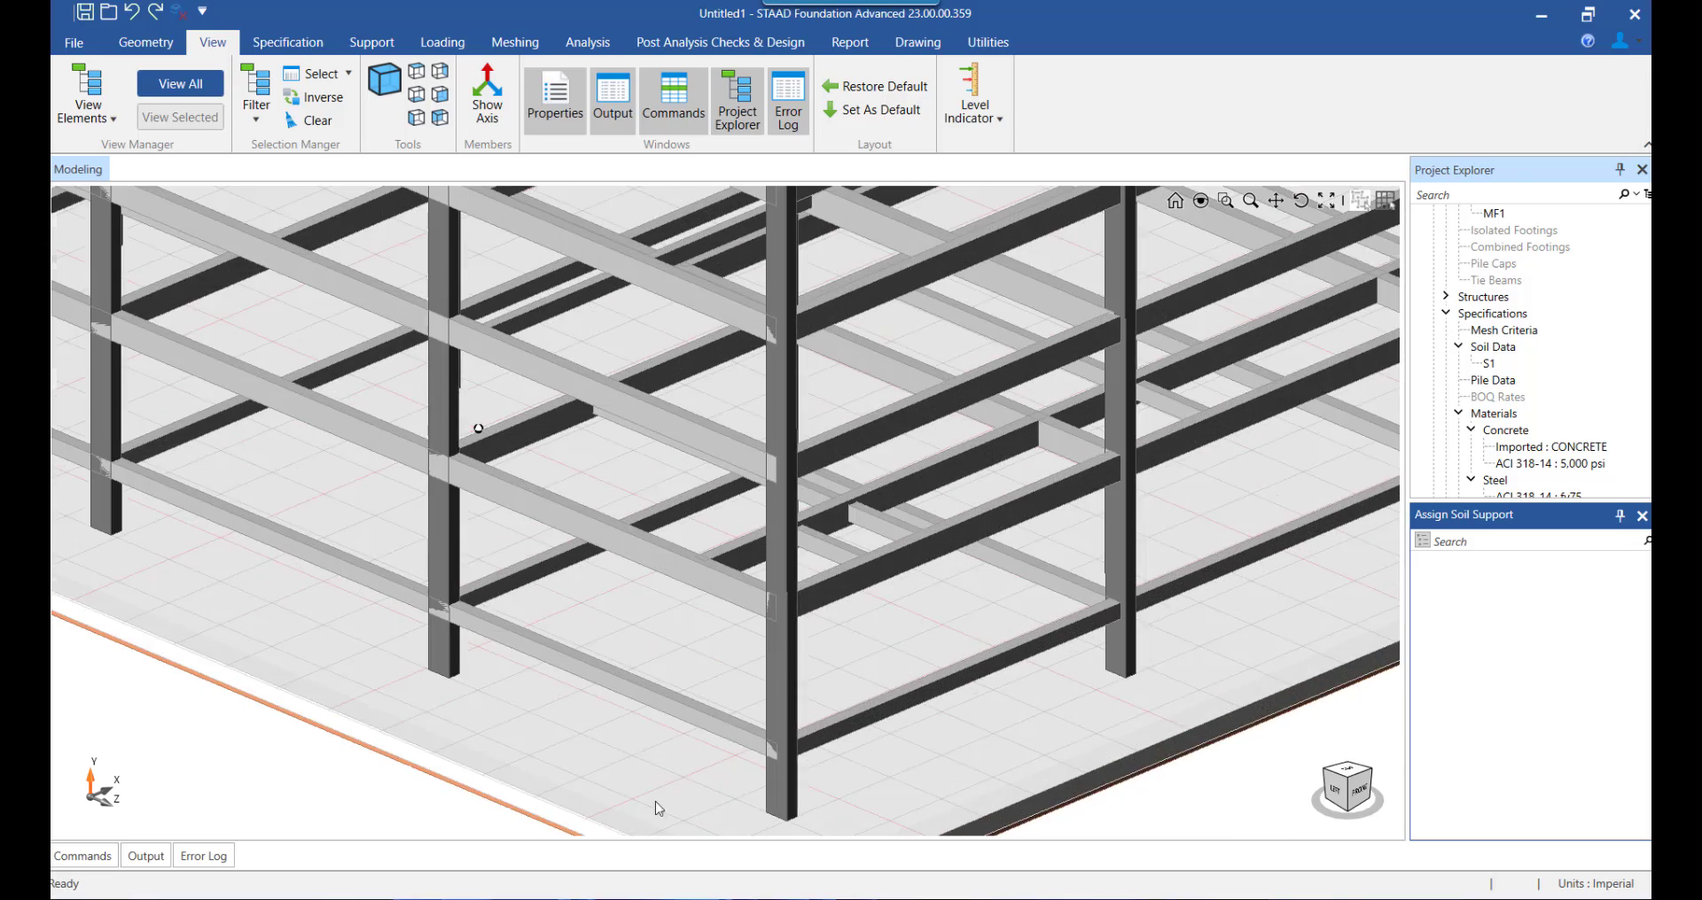
# Select the mat MF1, switch to the Loading tools, then clear the slab selection.
pyautogui.click(521, 776)
pyautogui.scroll(-8, 521, 776)
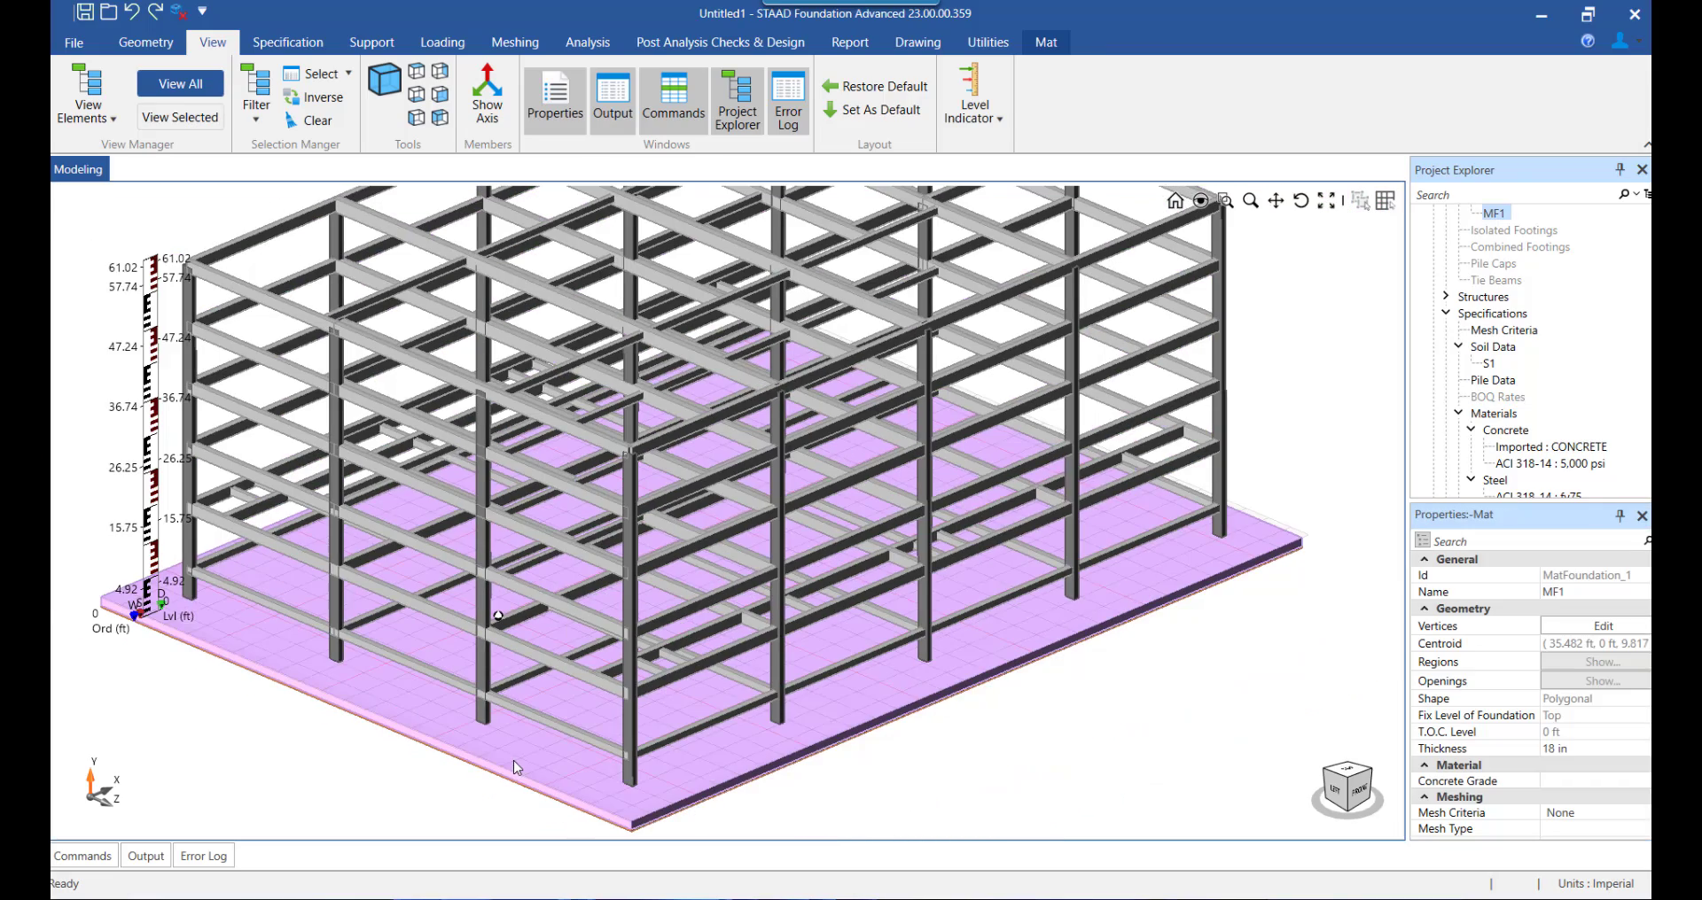
pyautogui.scroll(-2, 1002, 544)
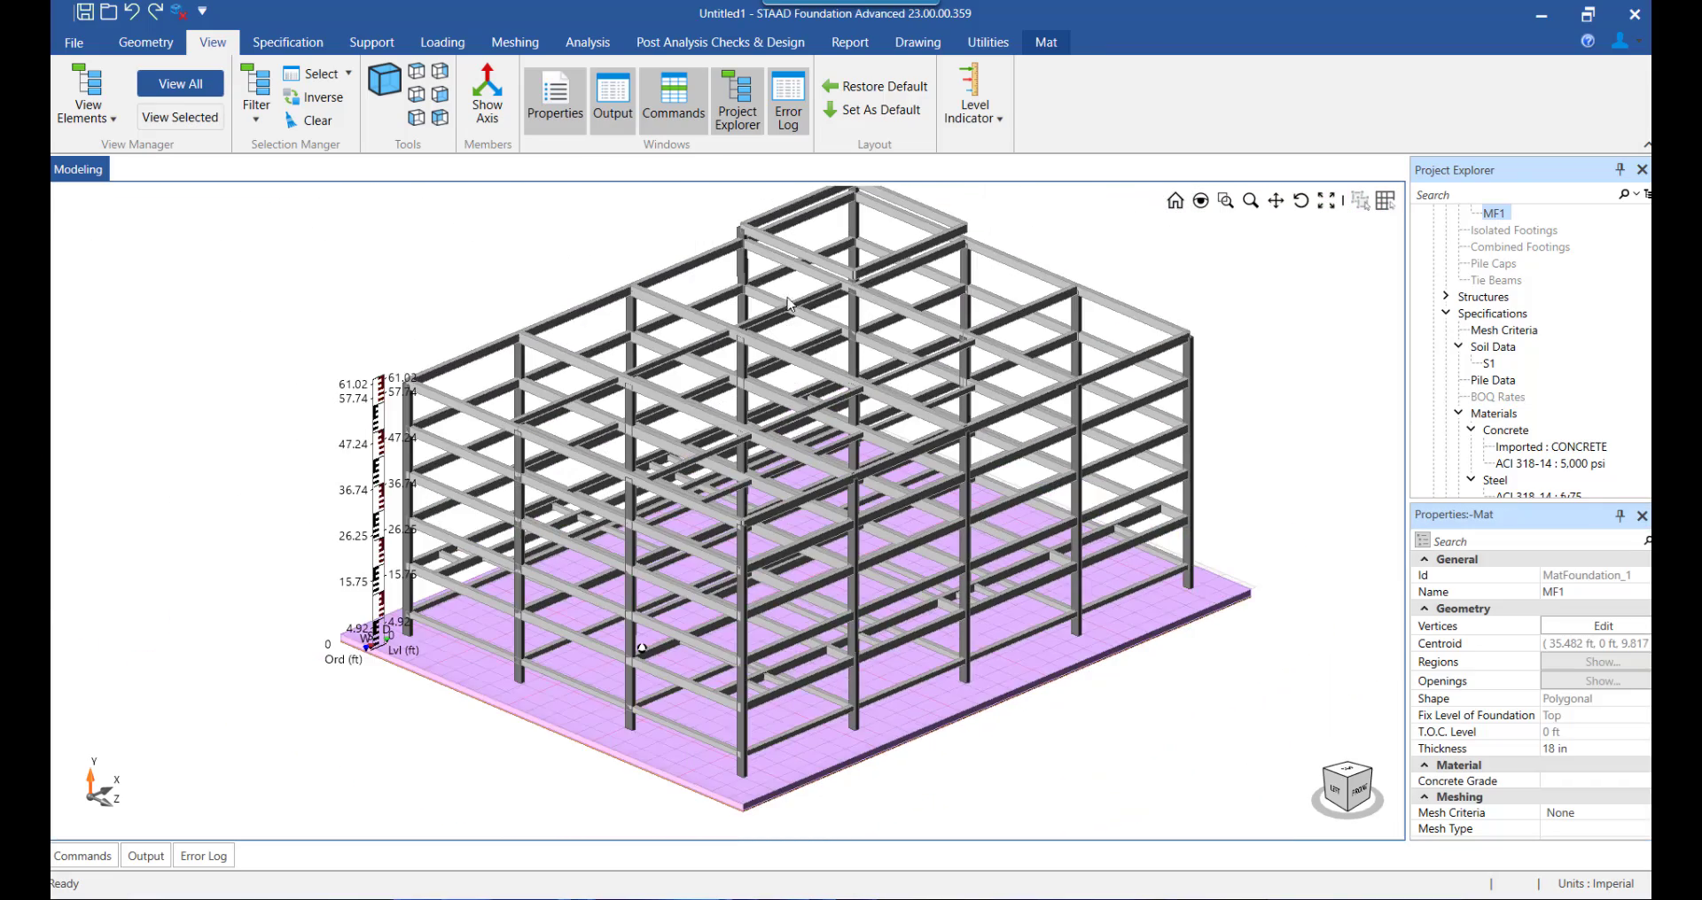
pyautogui.click(440, 43)
pyautogui.click(416, 234)
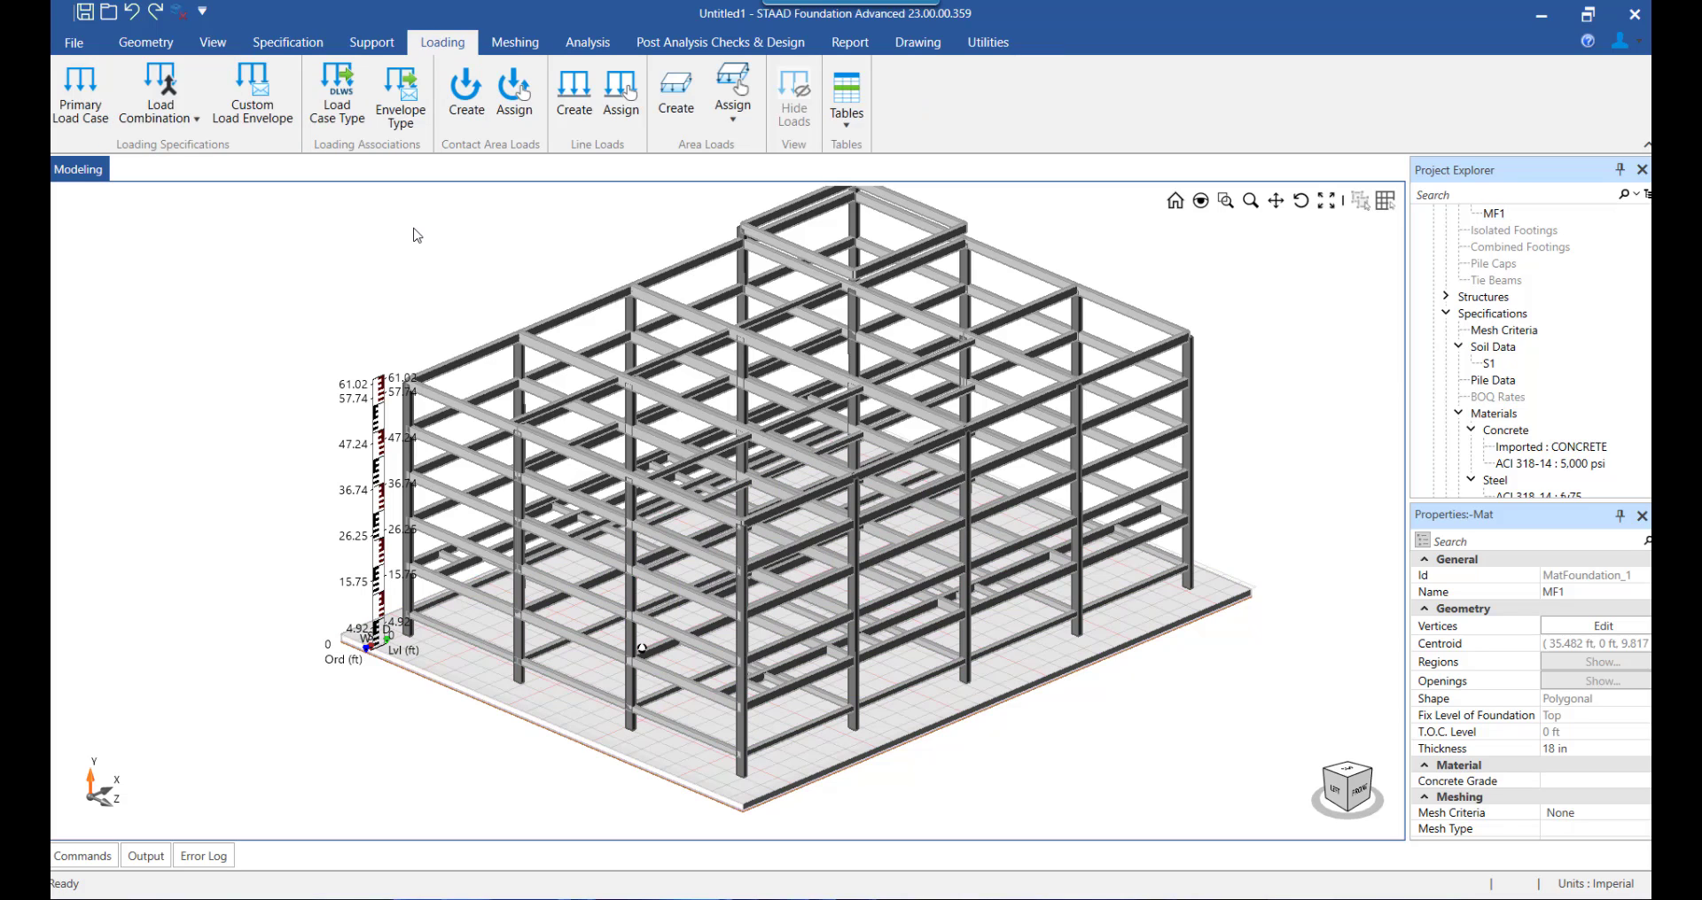
# Open the Associate Load Combination Type table and select combinations 200–204 for Service.
pyautogui.click(401, 115)
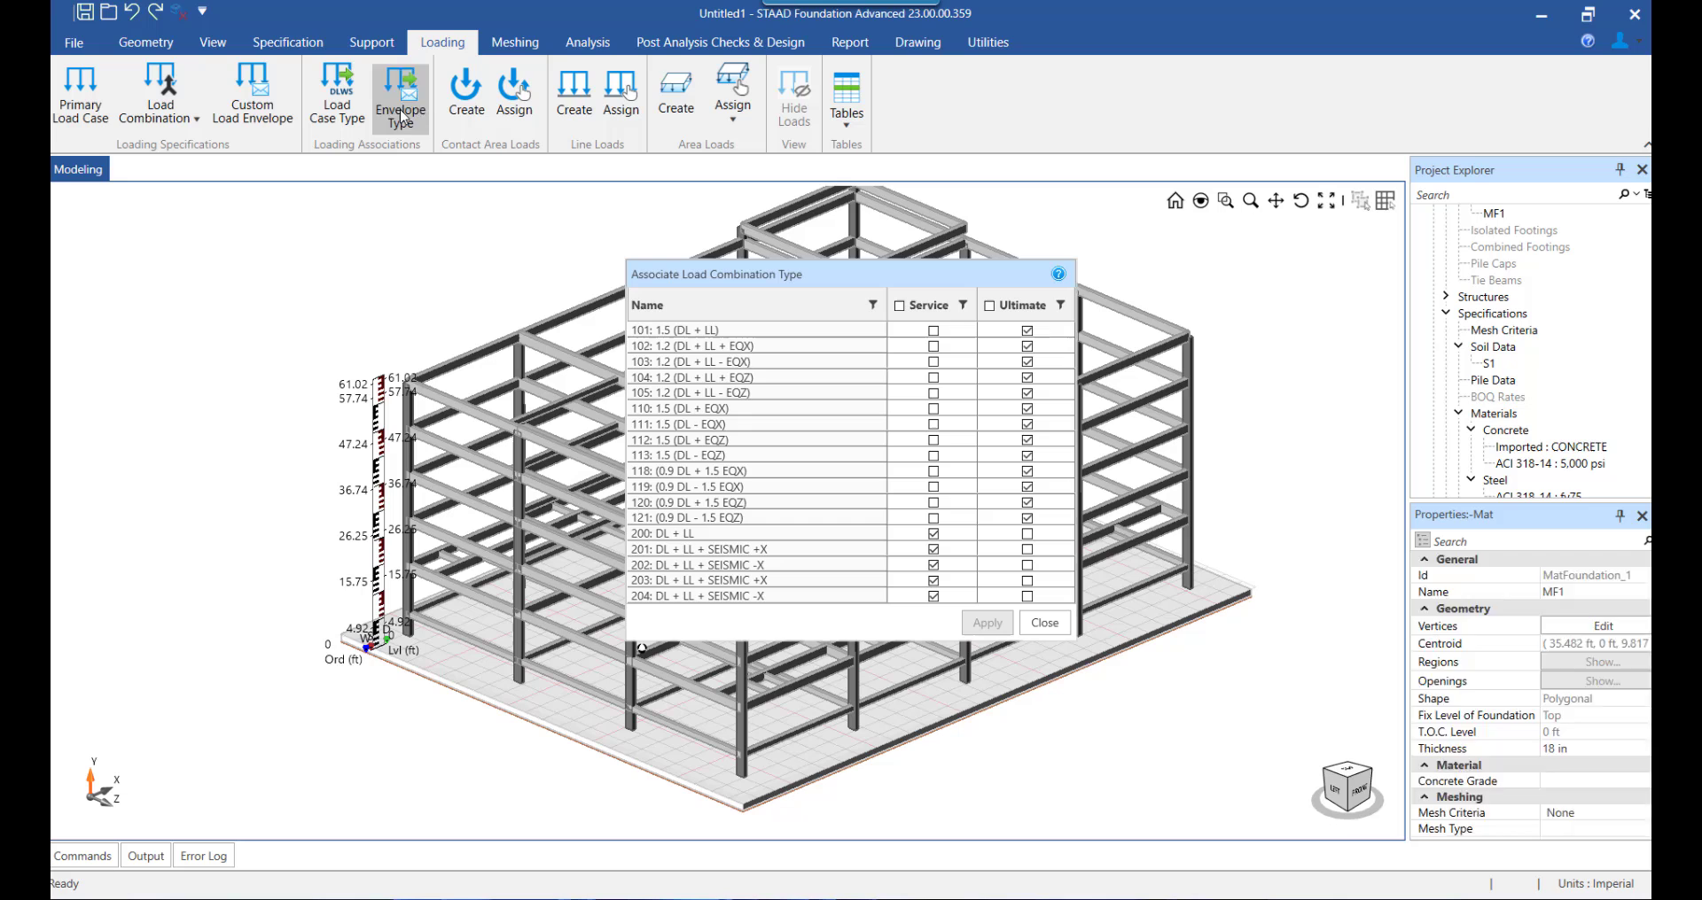
pyautogui.moveTo(716, 273); pyautogui.dragTo(642, 273)
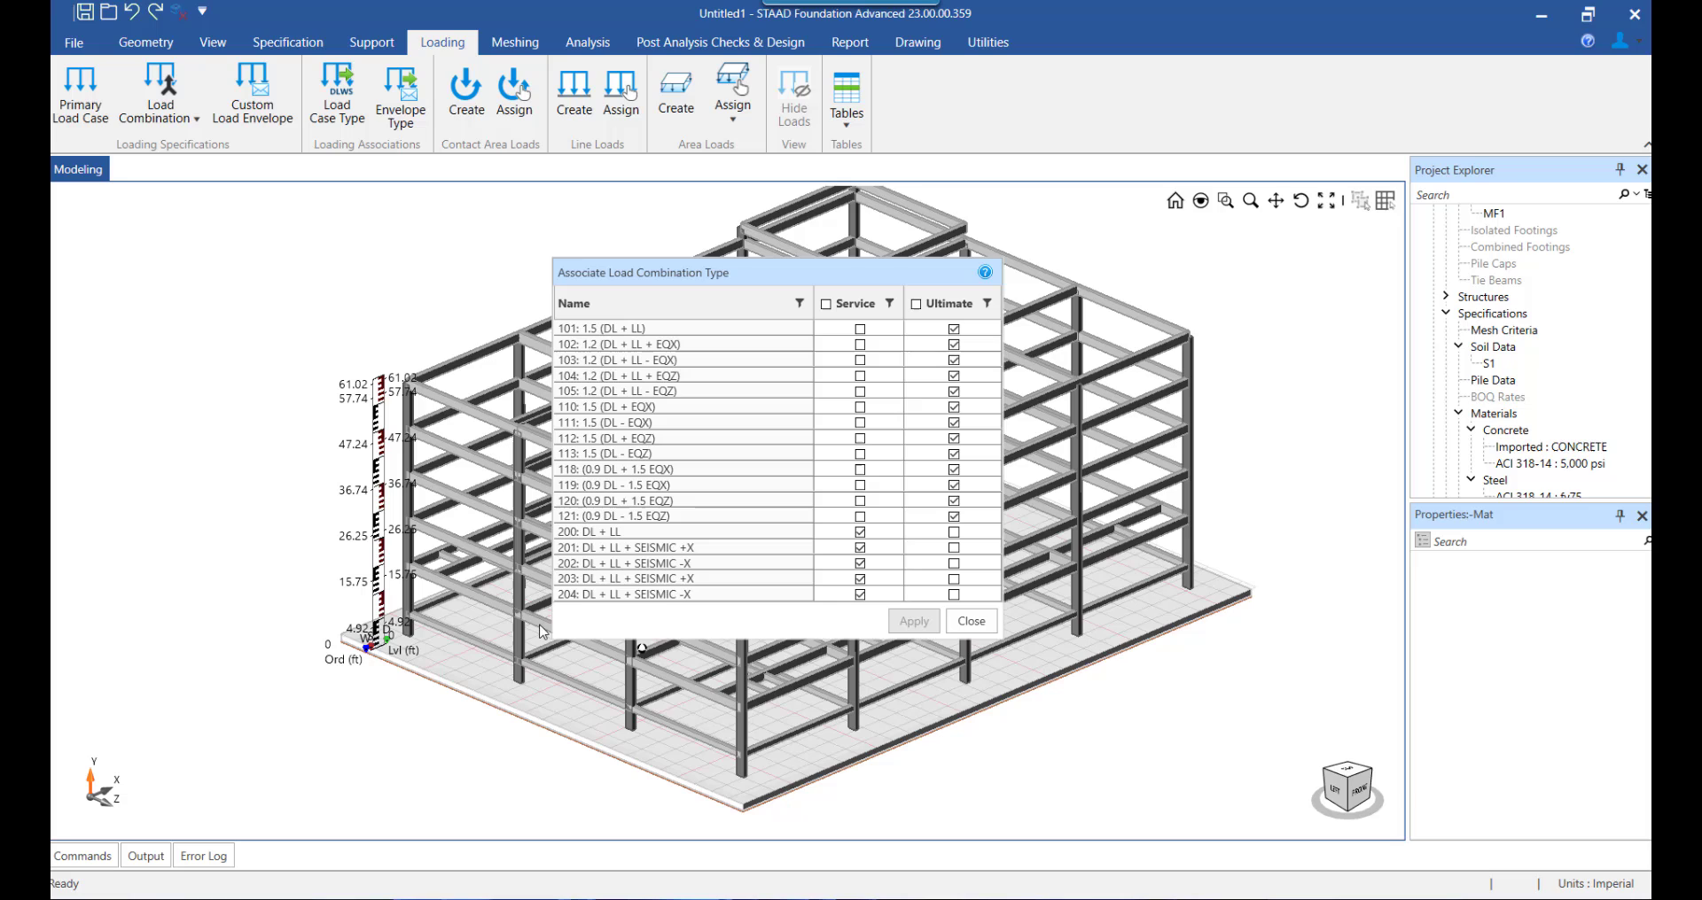
pyautogui.click(663, 598)
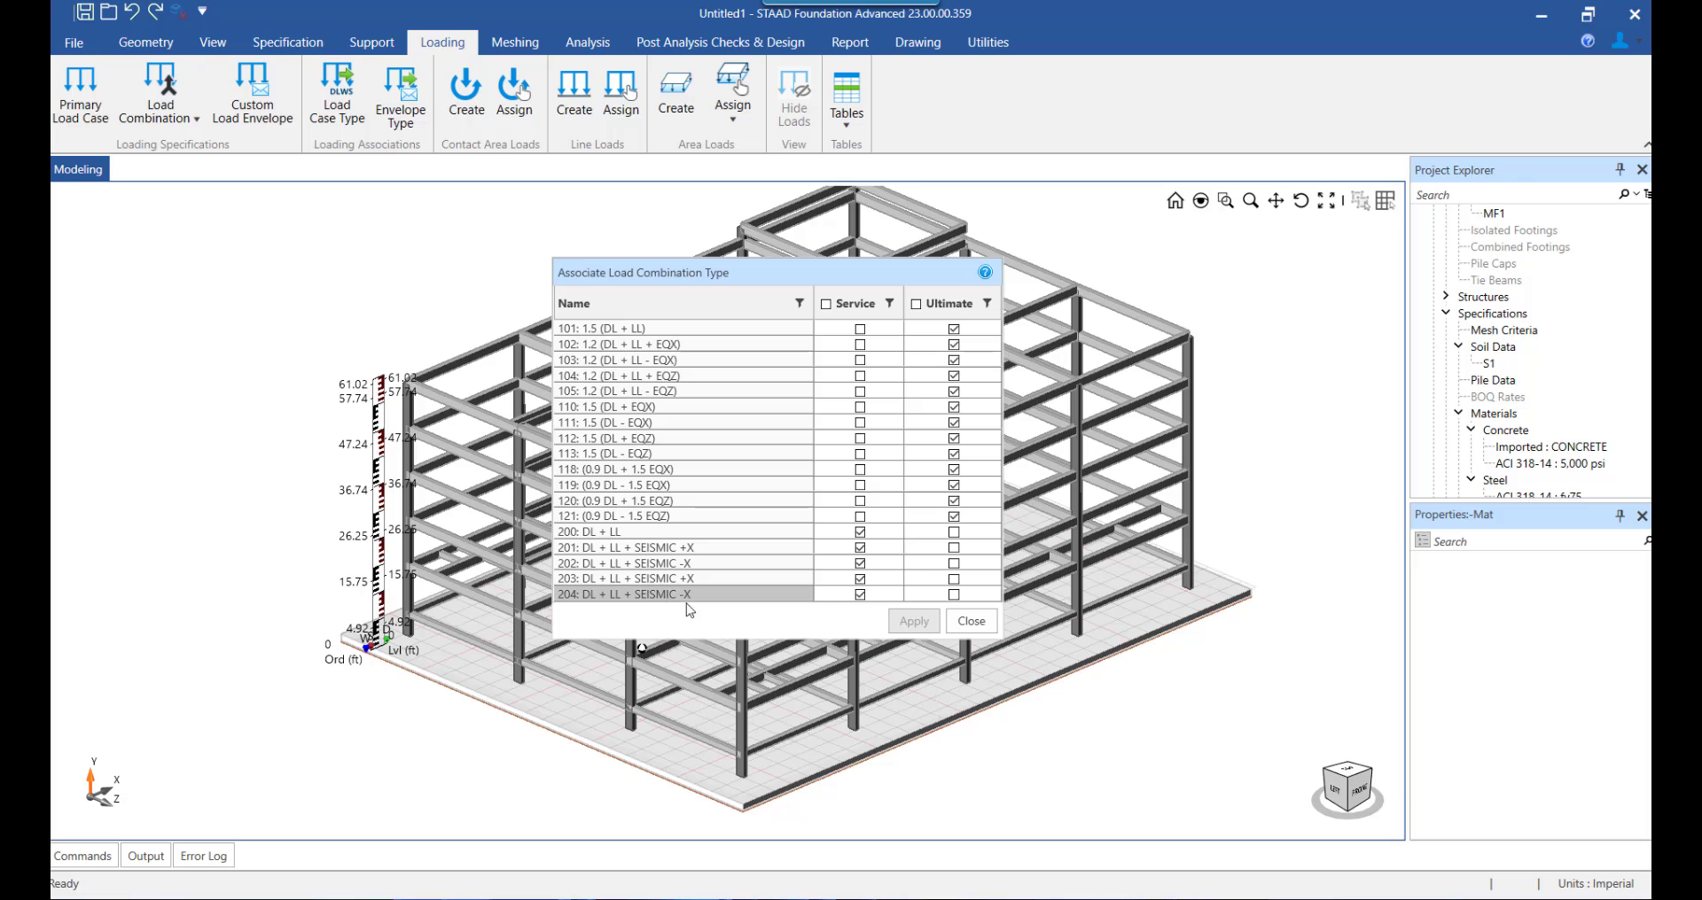
pyautogui.click(860, 329)
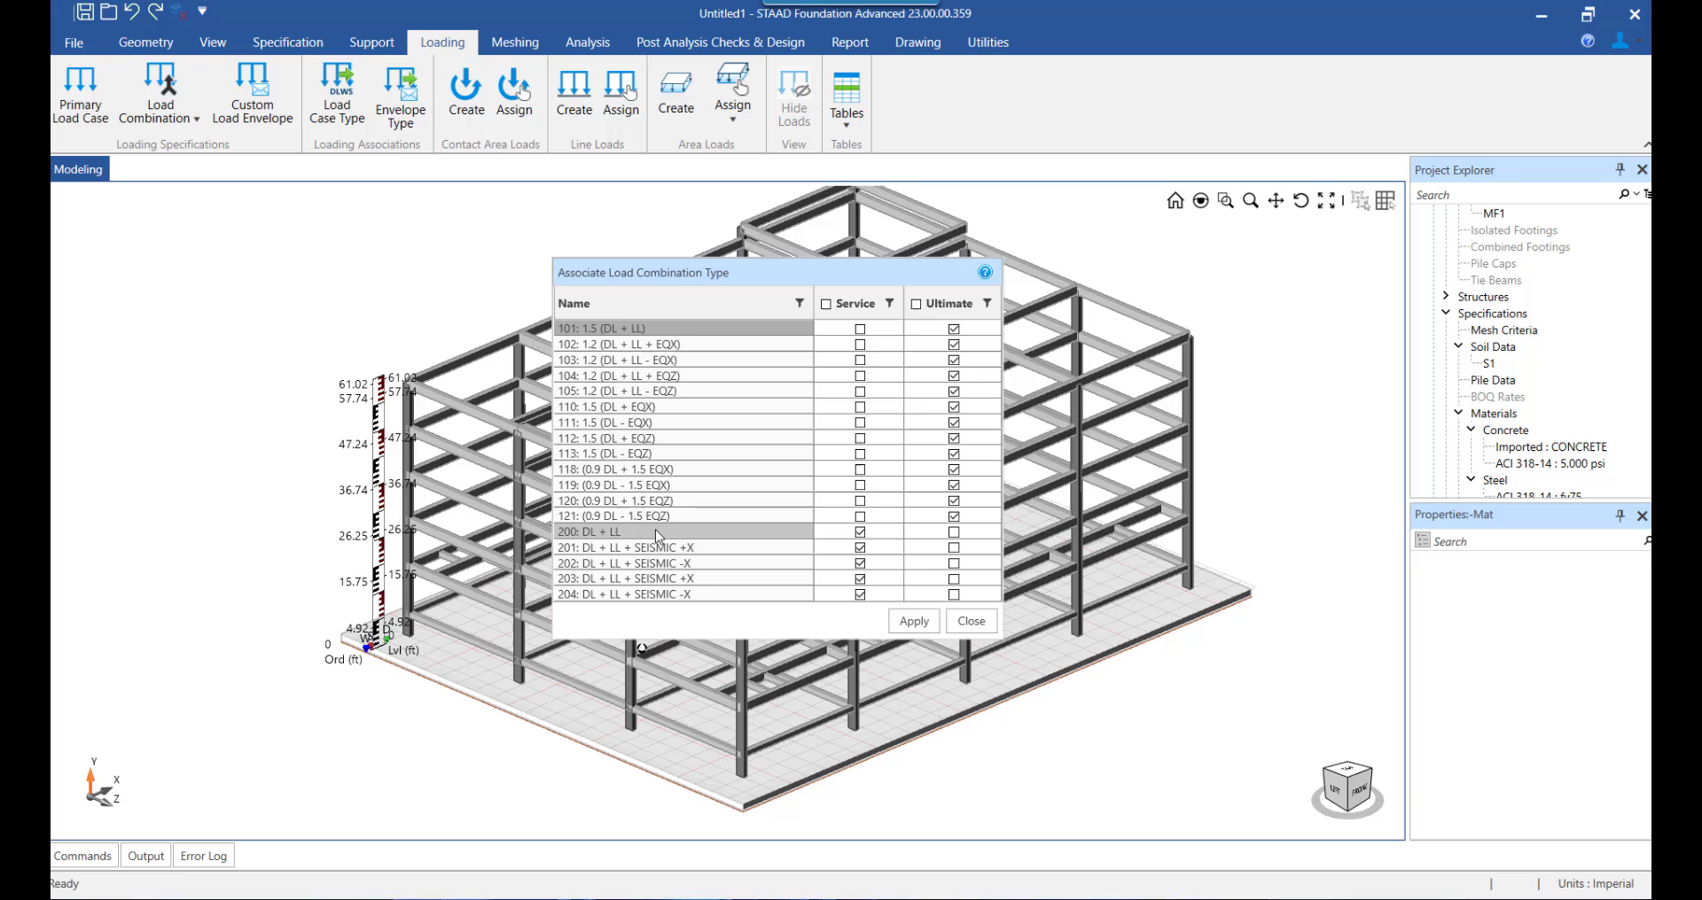
pyautogui.moveTo(658, 537); pyautogui.dragTo(658, 604)
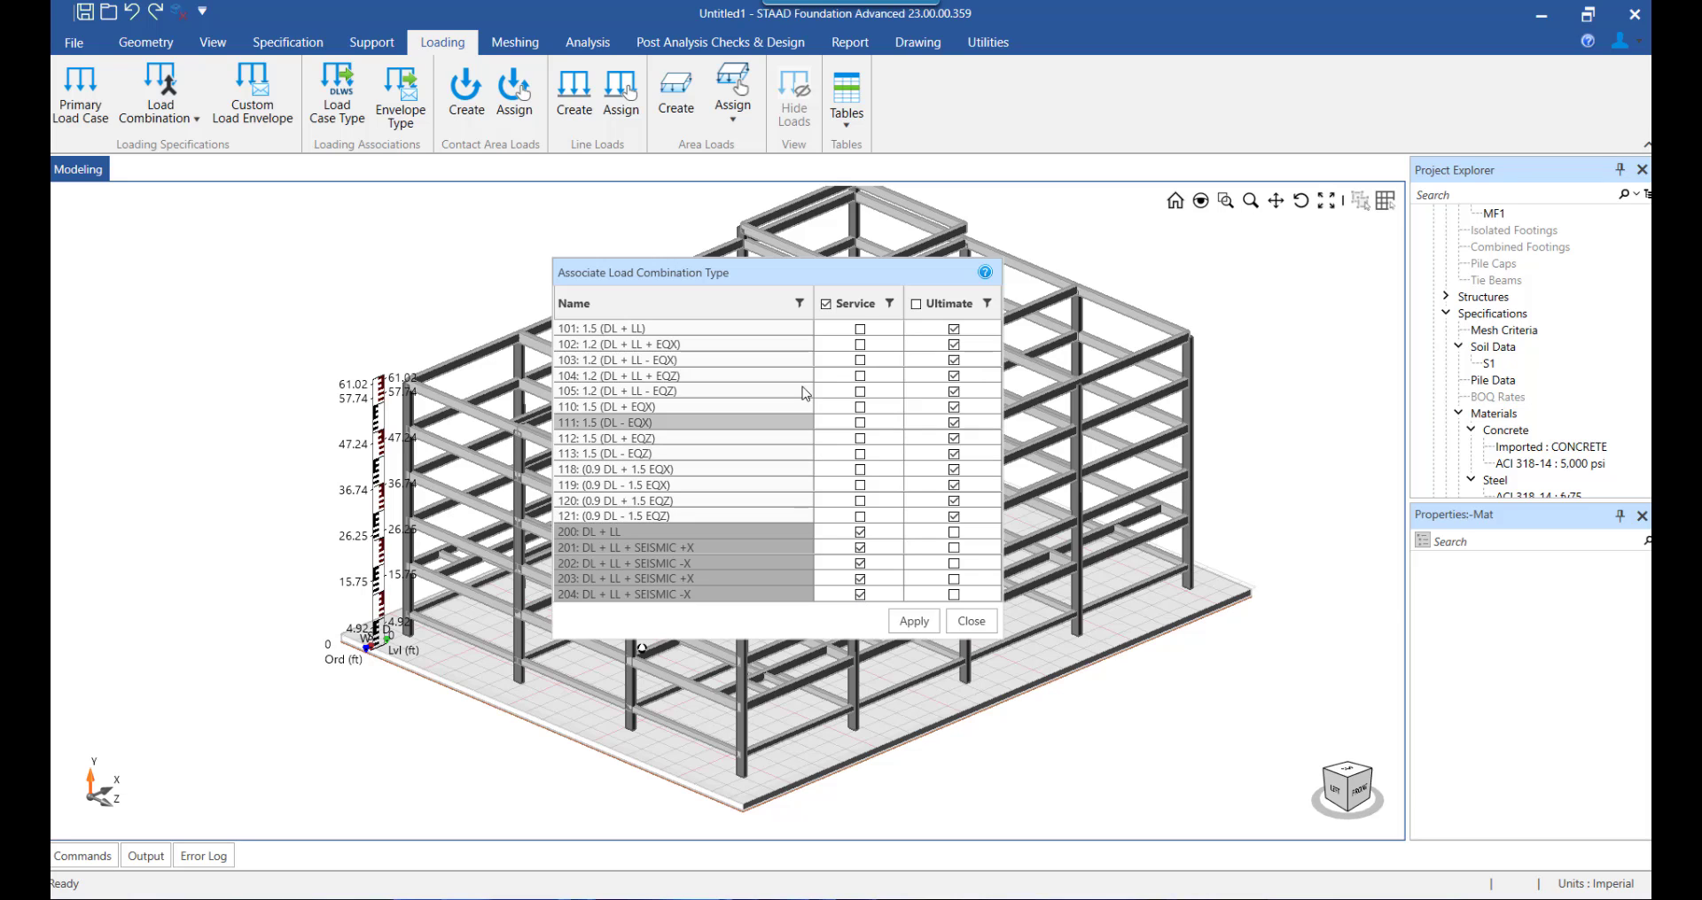
# Assign combinations 101–121 to the Ultimate envelope and apply the assignments.
pyautogui.moveTo(782, 329); pyautogui.dragTo(928, 508)
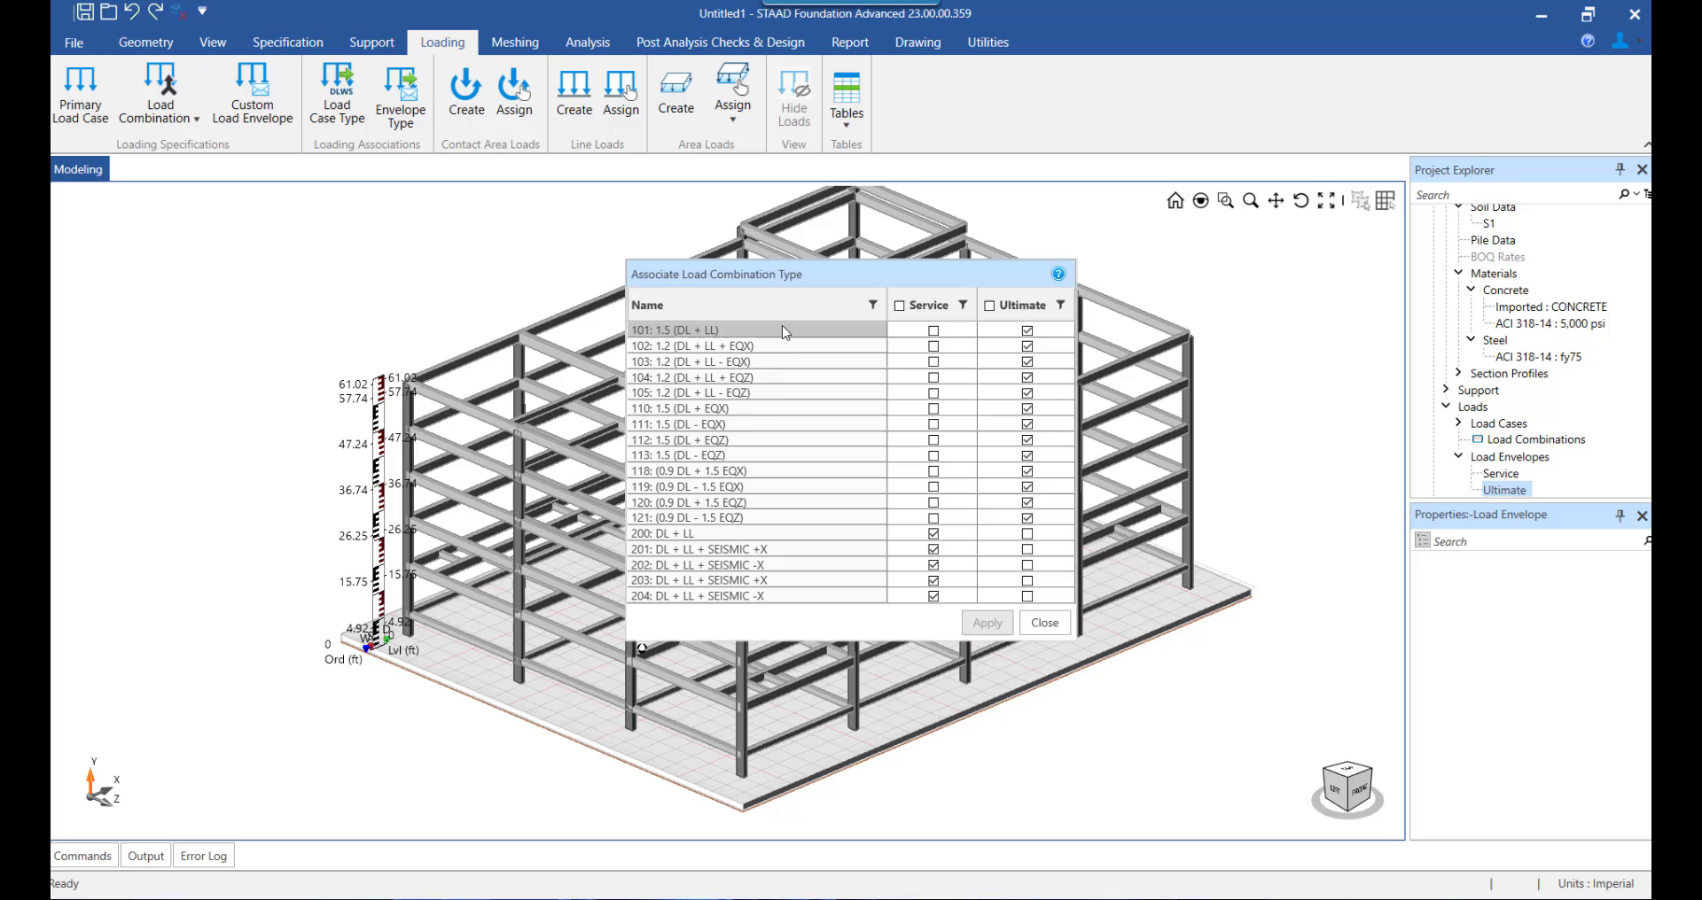
pyautogui.moveTo(779, 330); pyautogui.dragTo(770, 511)
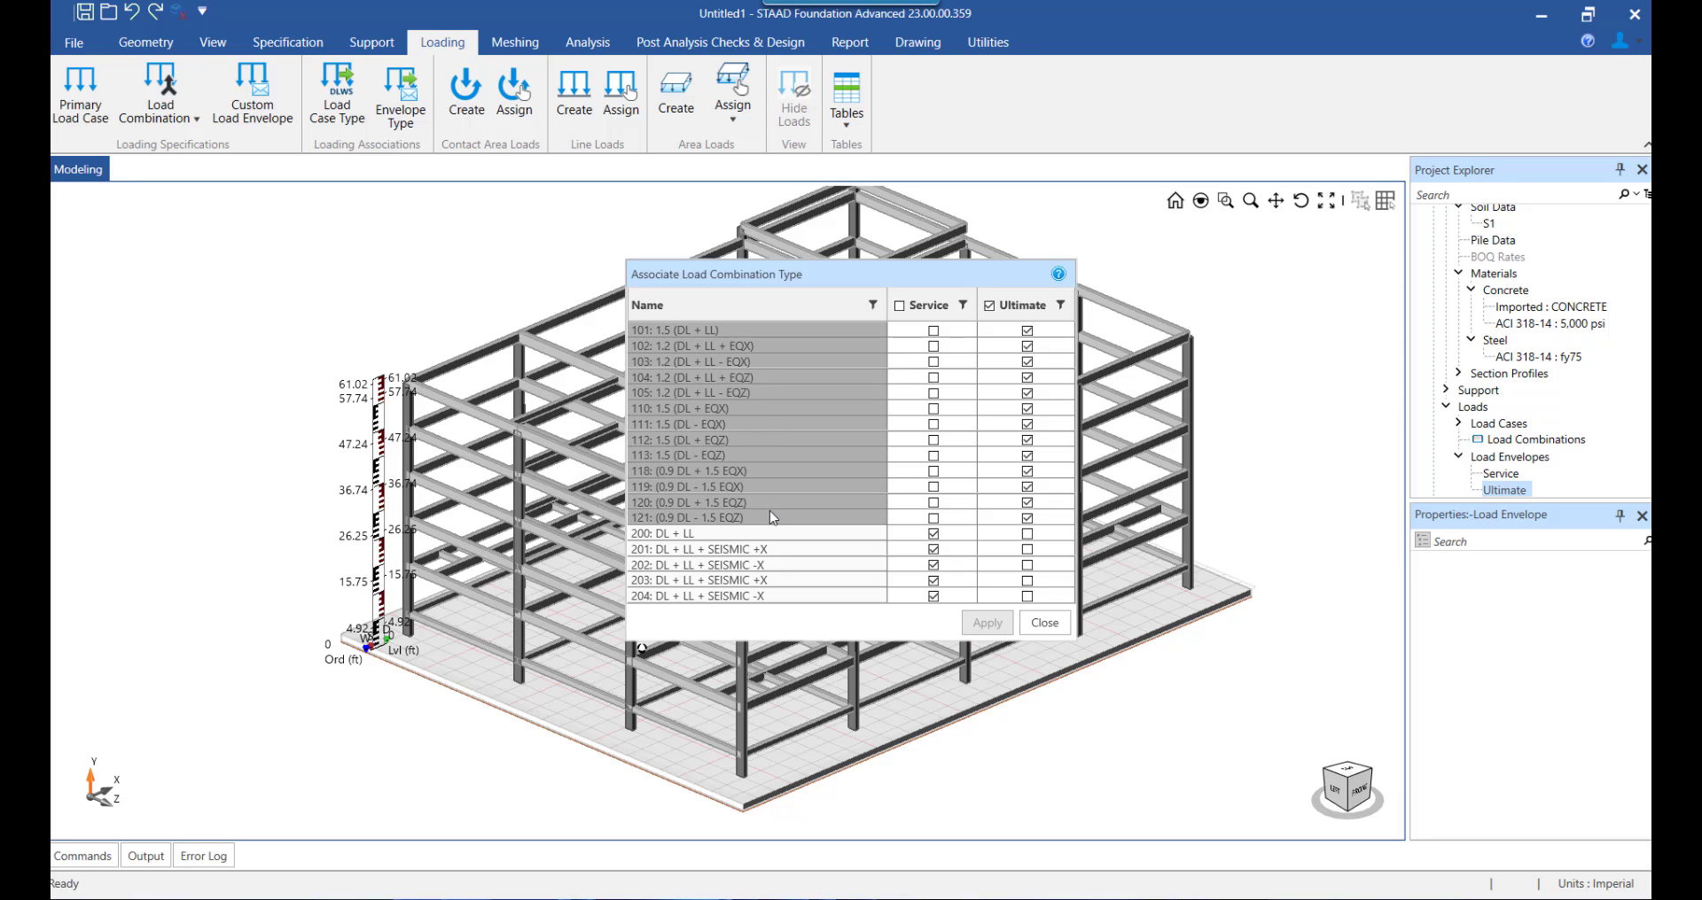
pyautogui.click(899, 305)
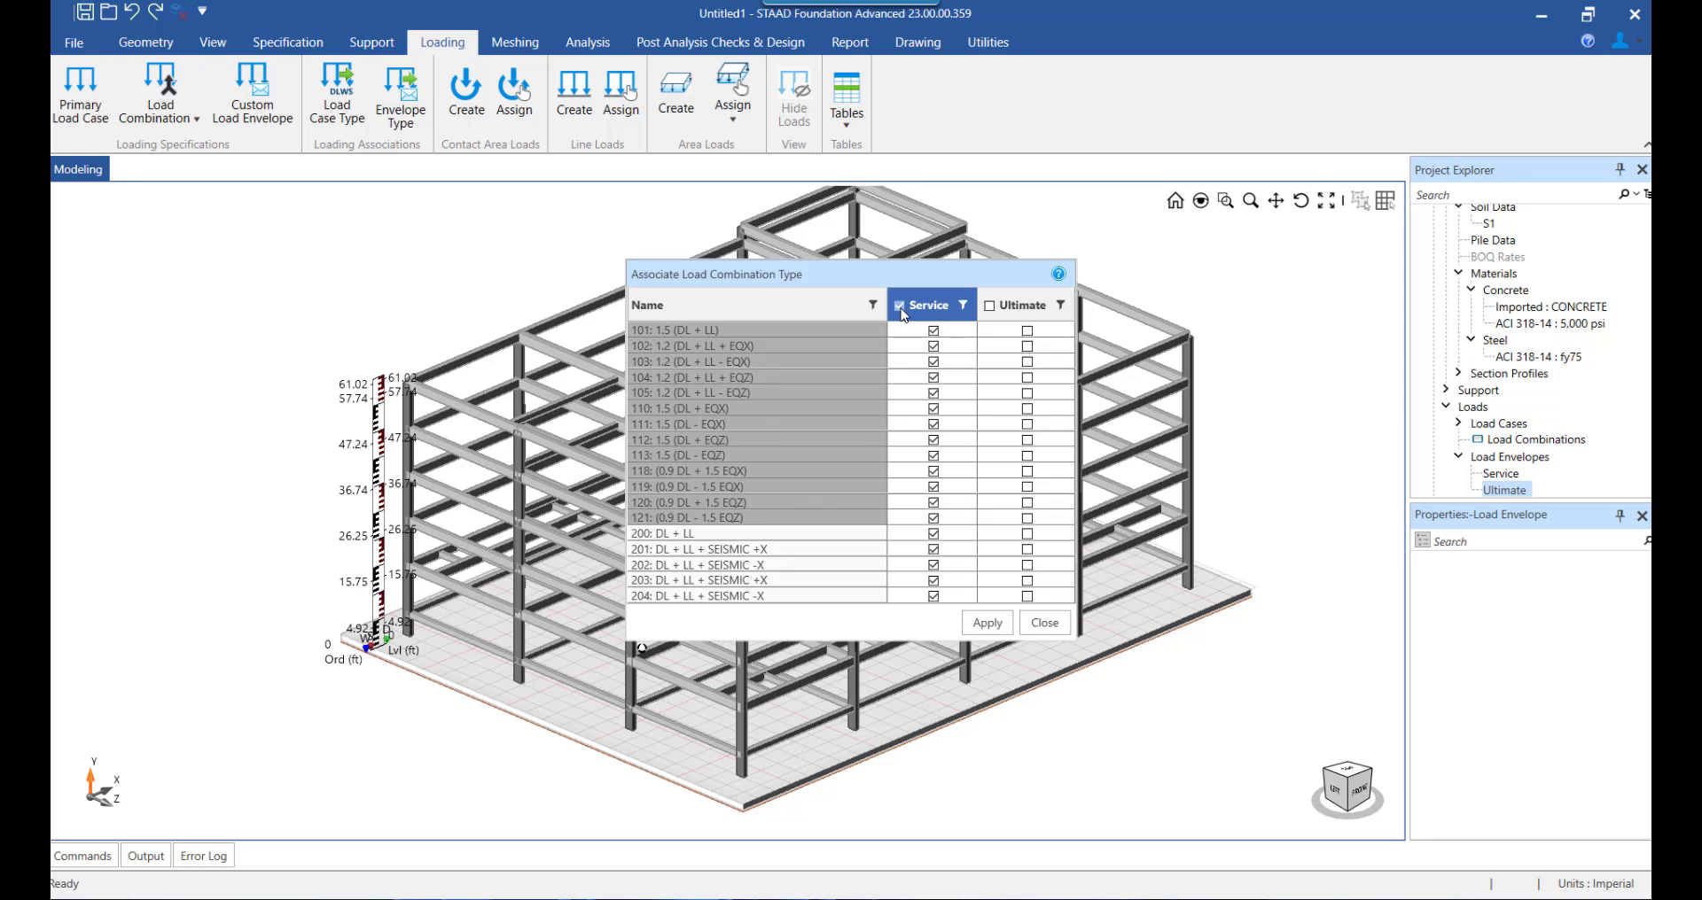
pyautogui.click(767, 538)
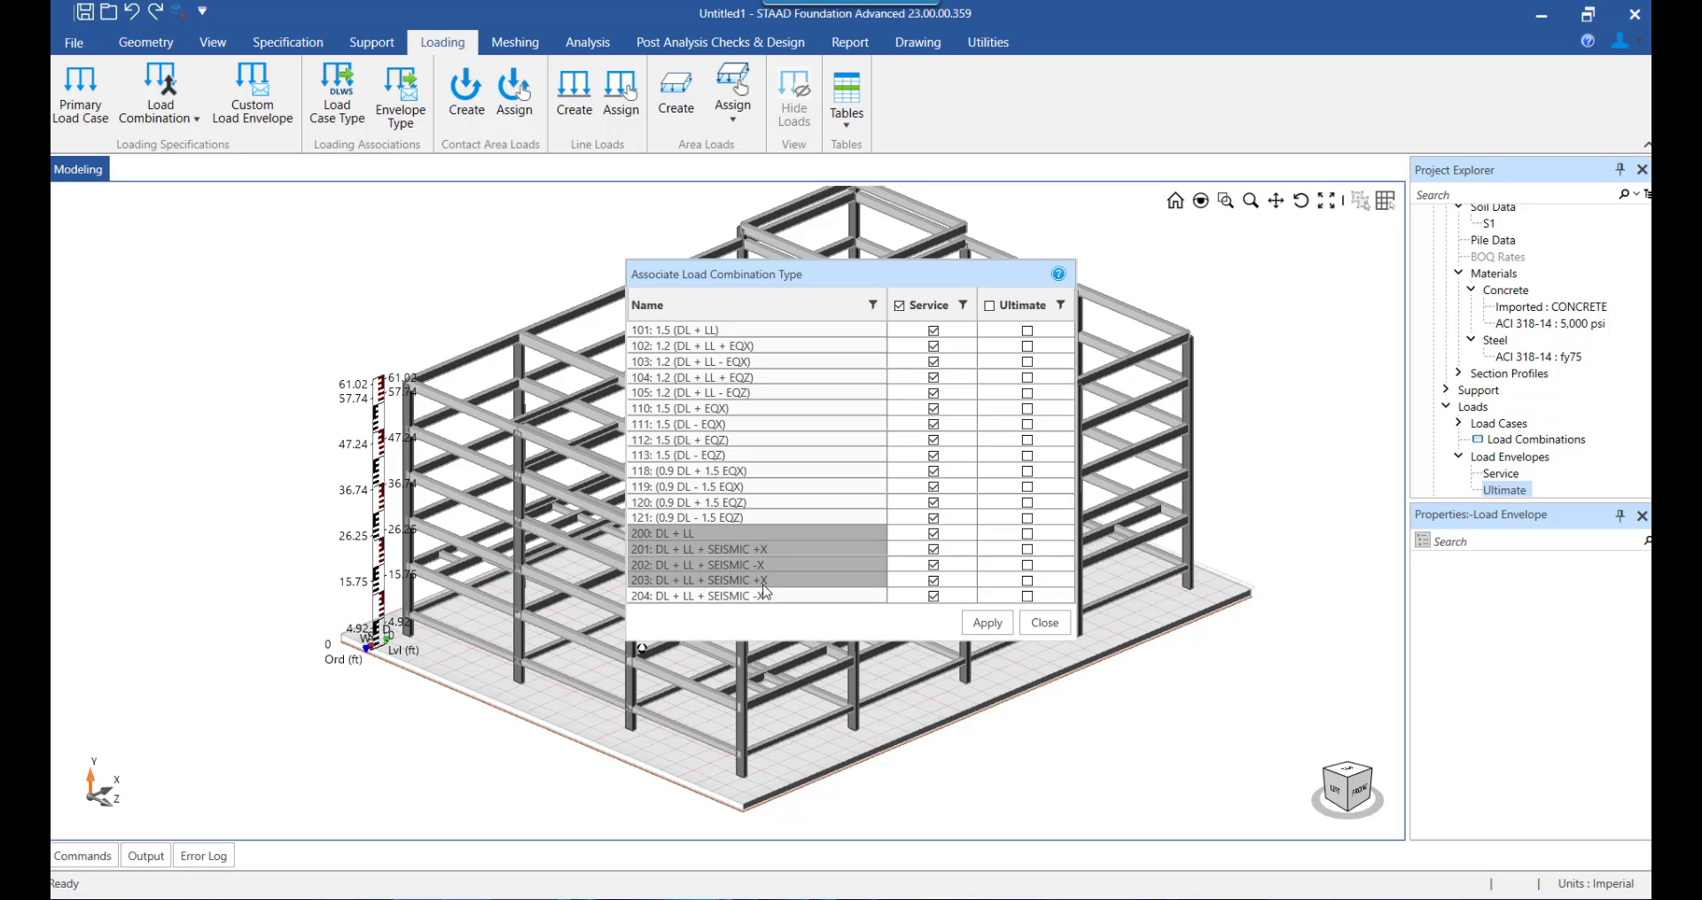
pyautogui.moveTo(764, 523); pyautogui.dragTo(771, 331)
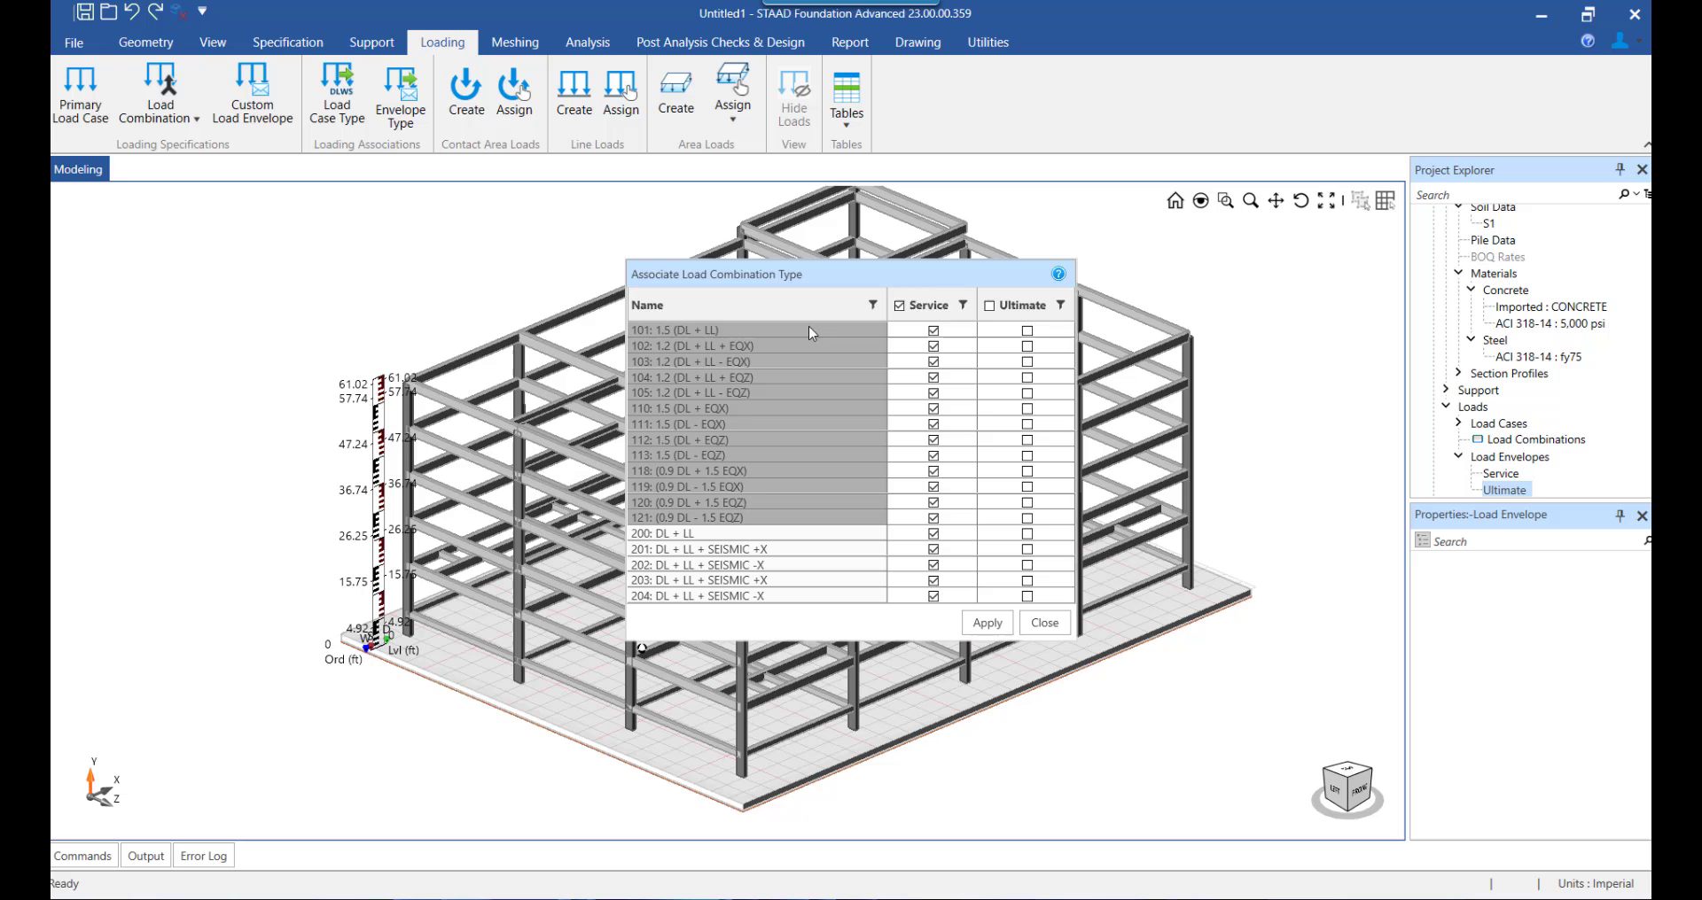
pyautogui.click(988, 305)
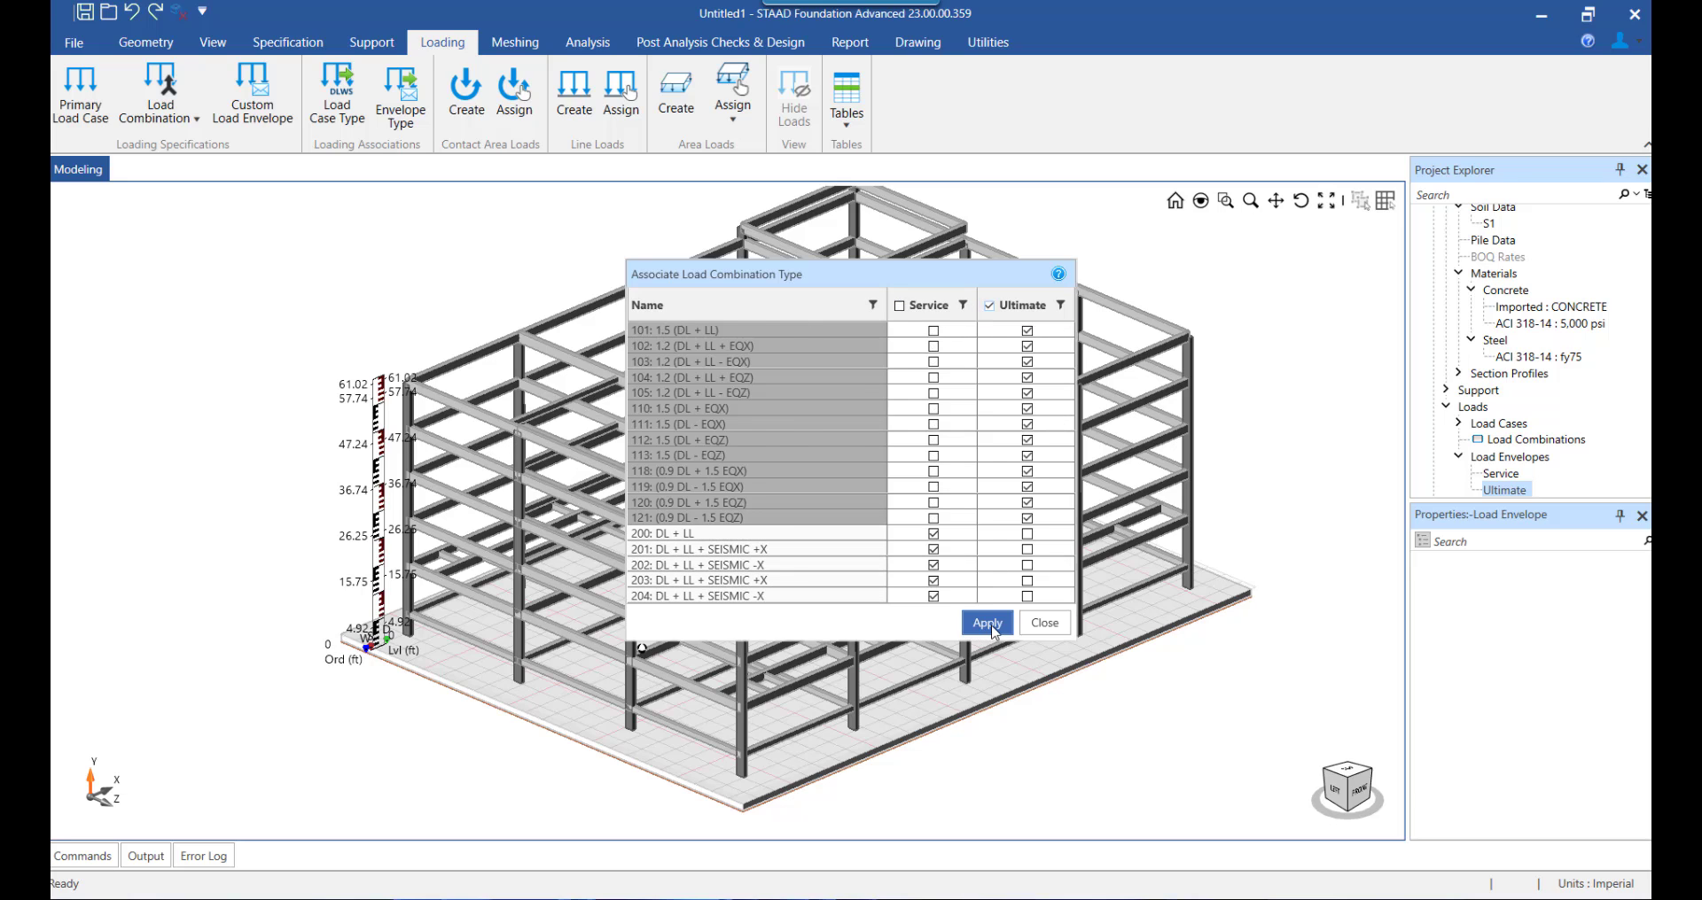
pyautogui.click(987, 623)
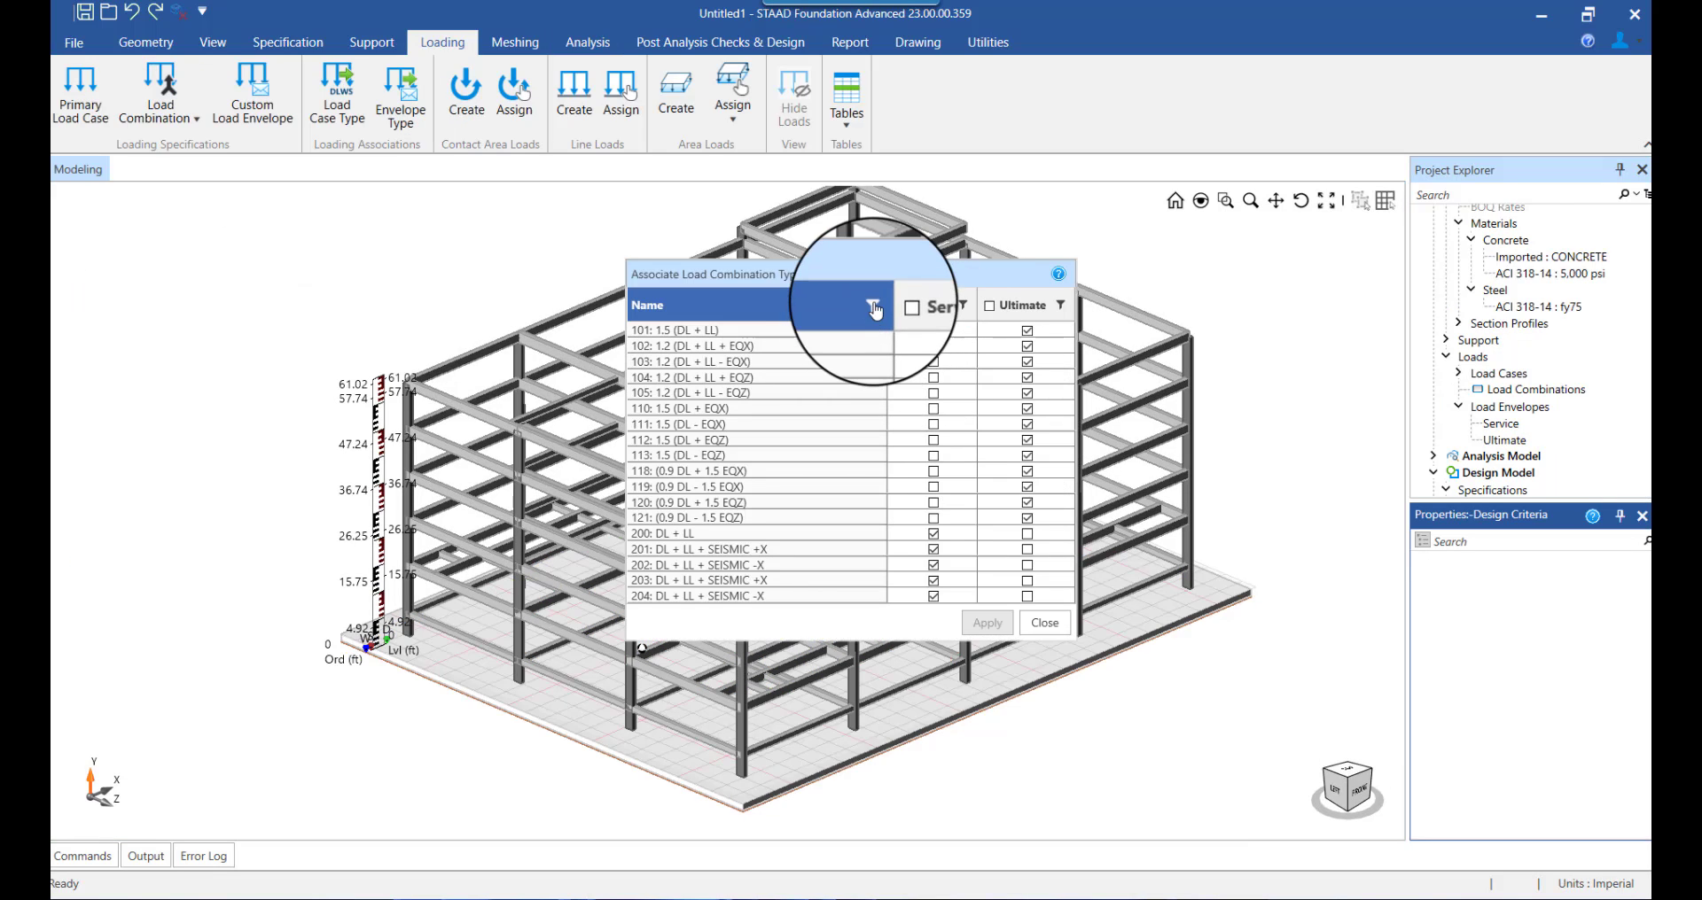
# Review the Name column filter, leaving its conditions as Contains, And, Contains.
pyautogui.click(873, 305)
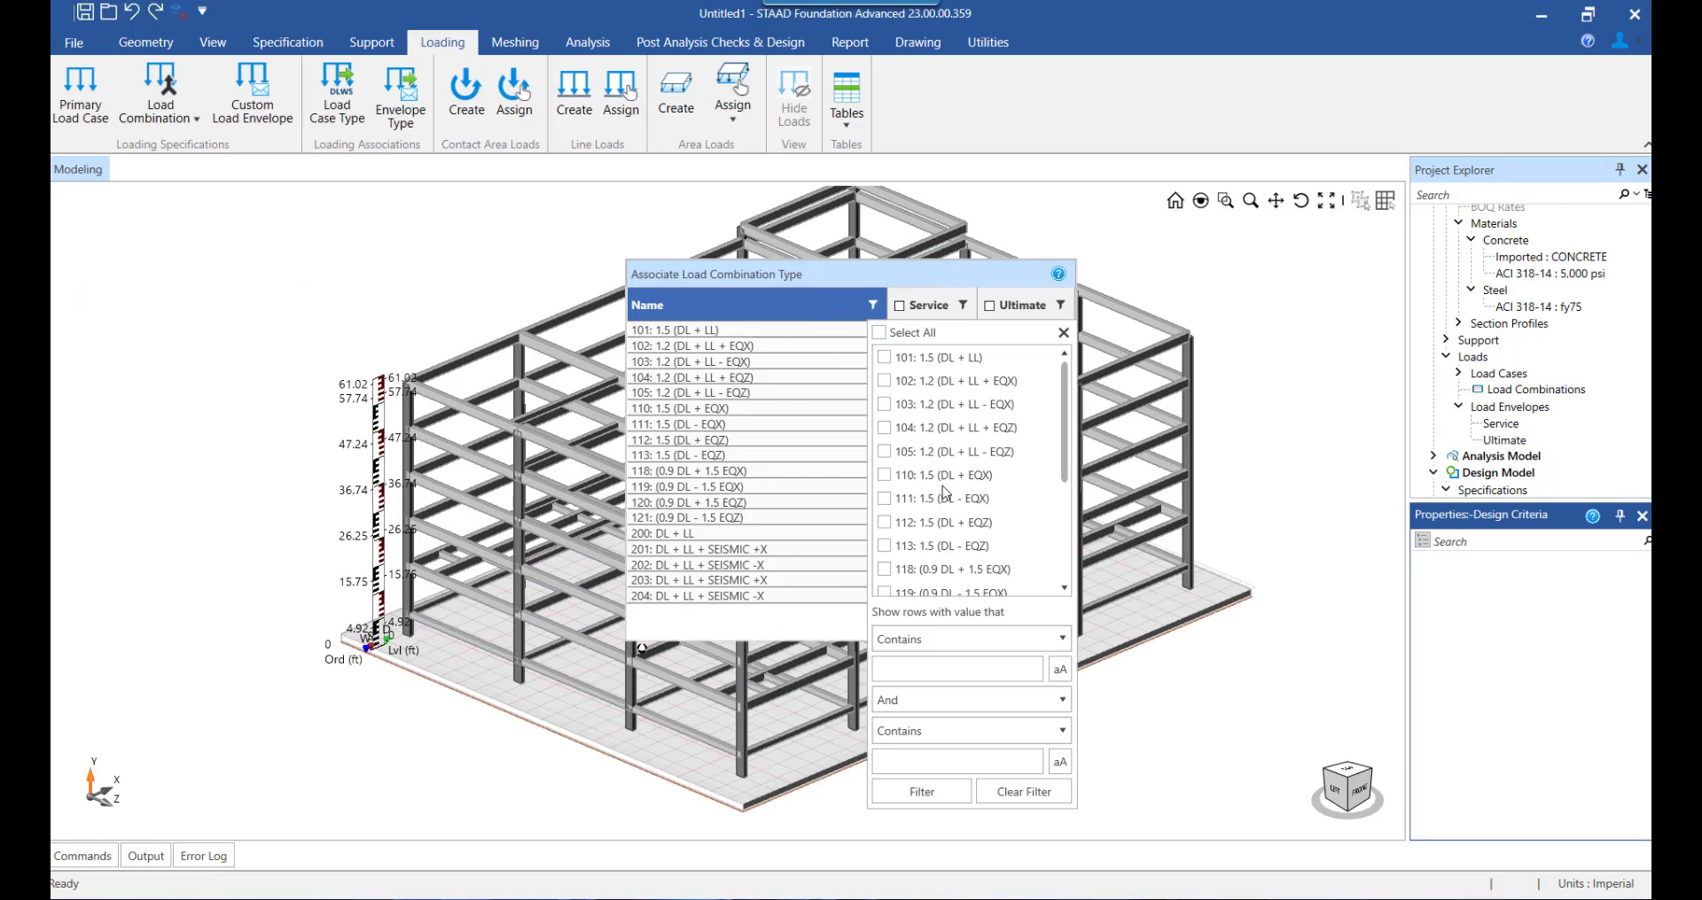
pyautogui.click(931, 644)
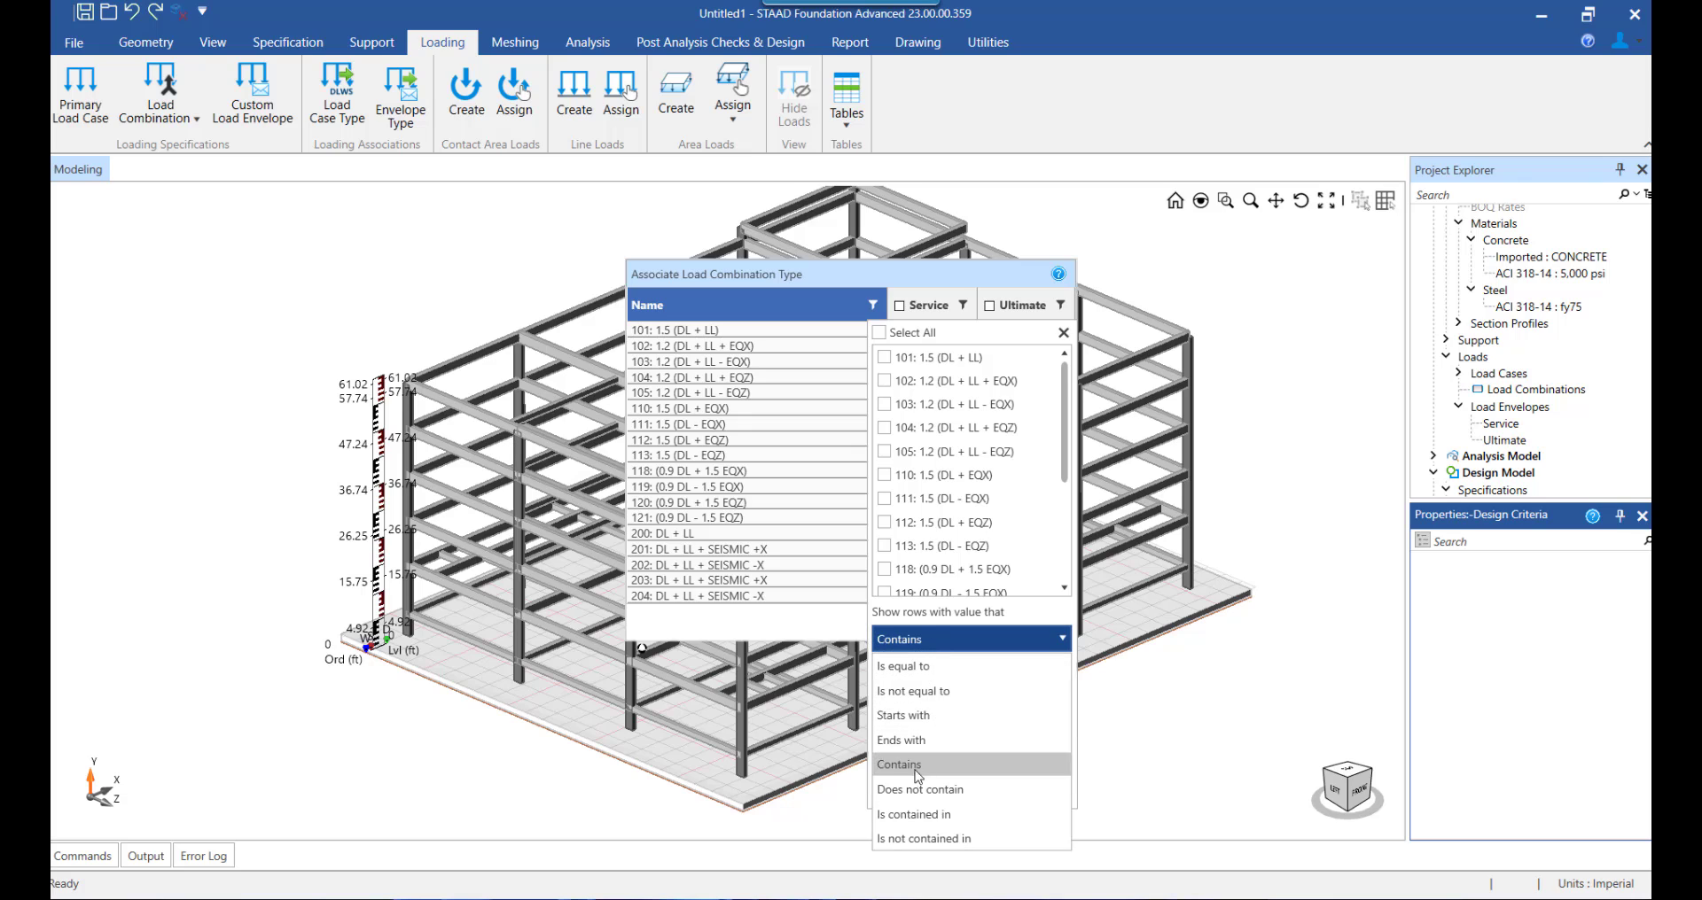
pyautogui.click(941, 642)
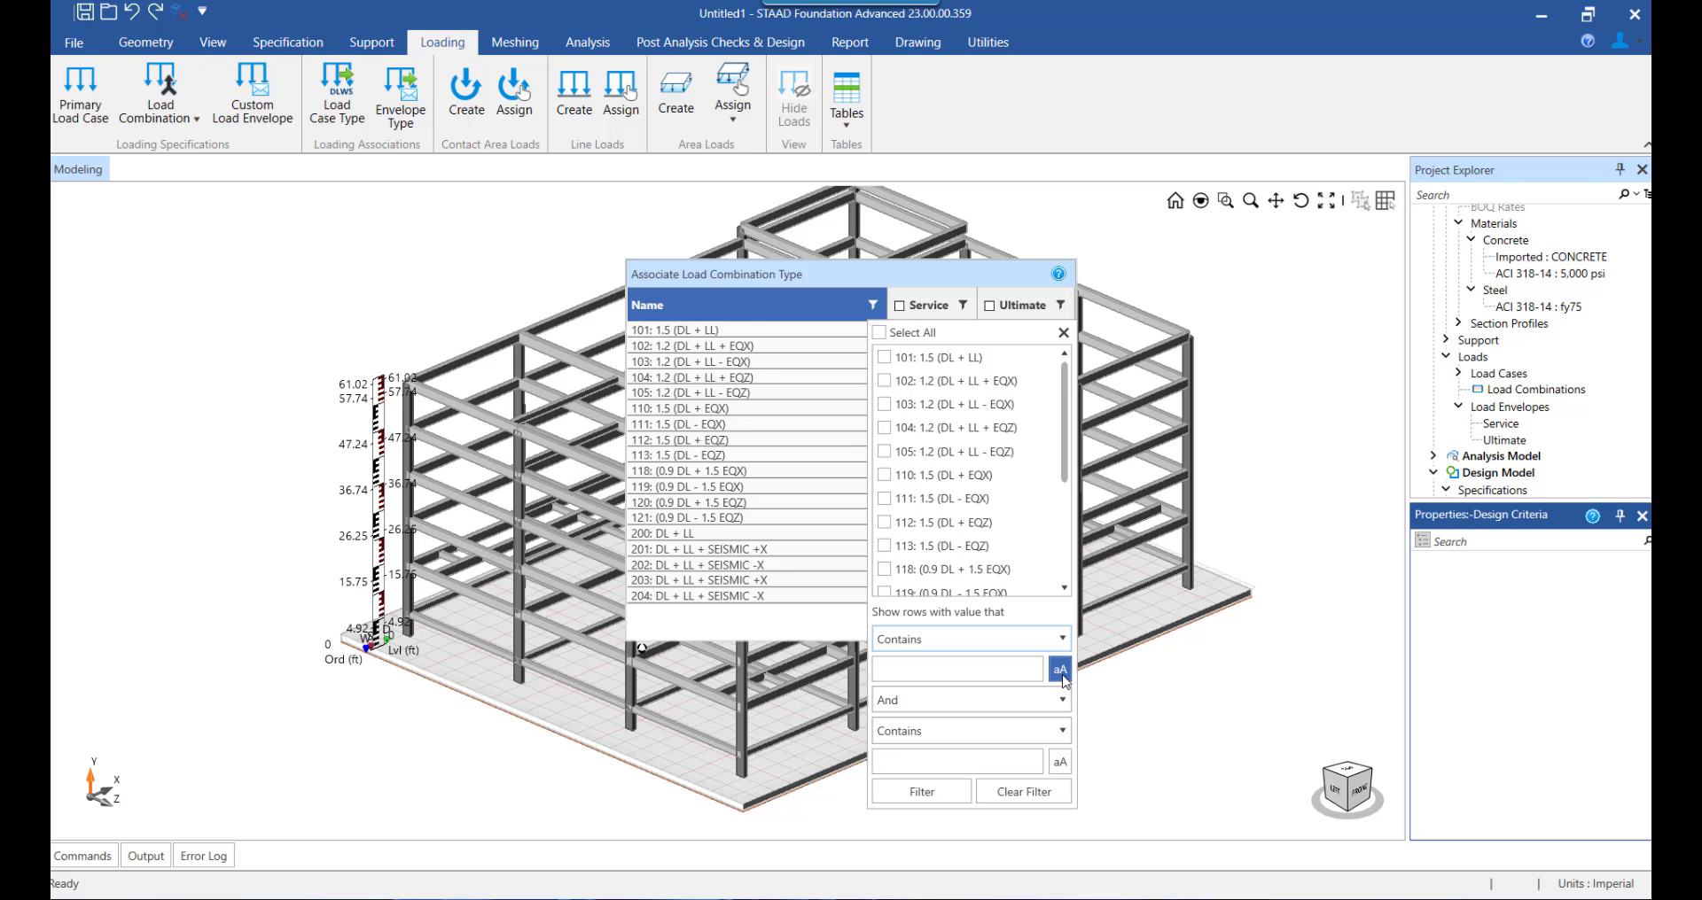
pyautogui.click(1056, 701)
pyautogui.click(954, 722)
pyautogui.click(954, 729)
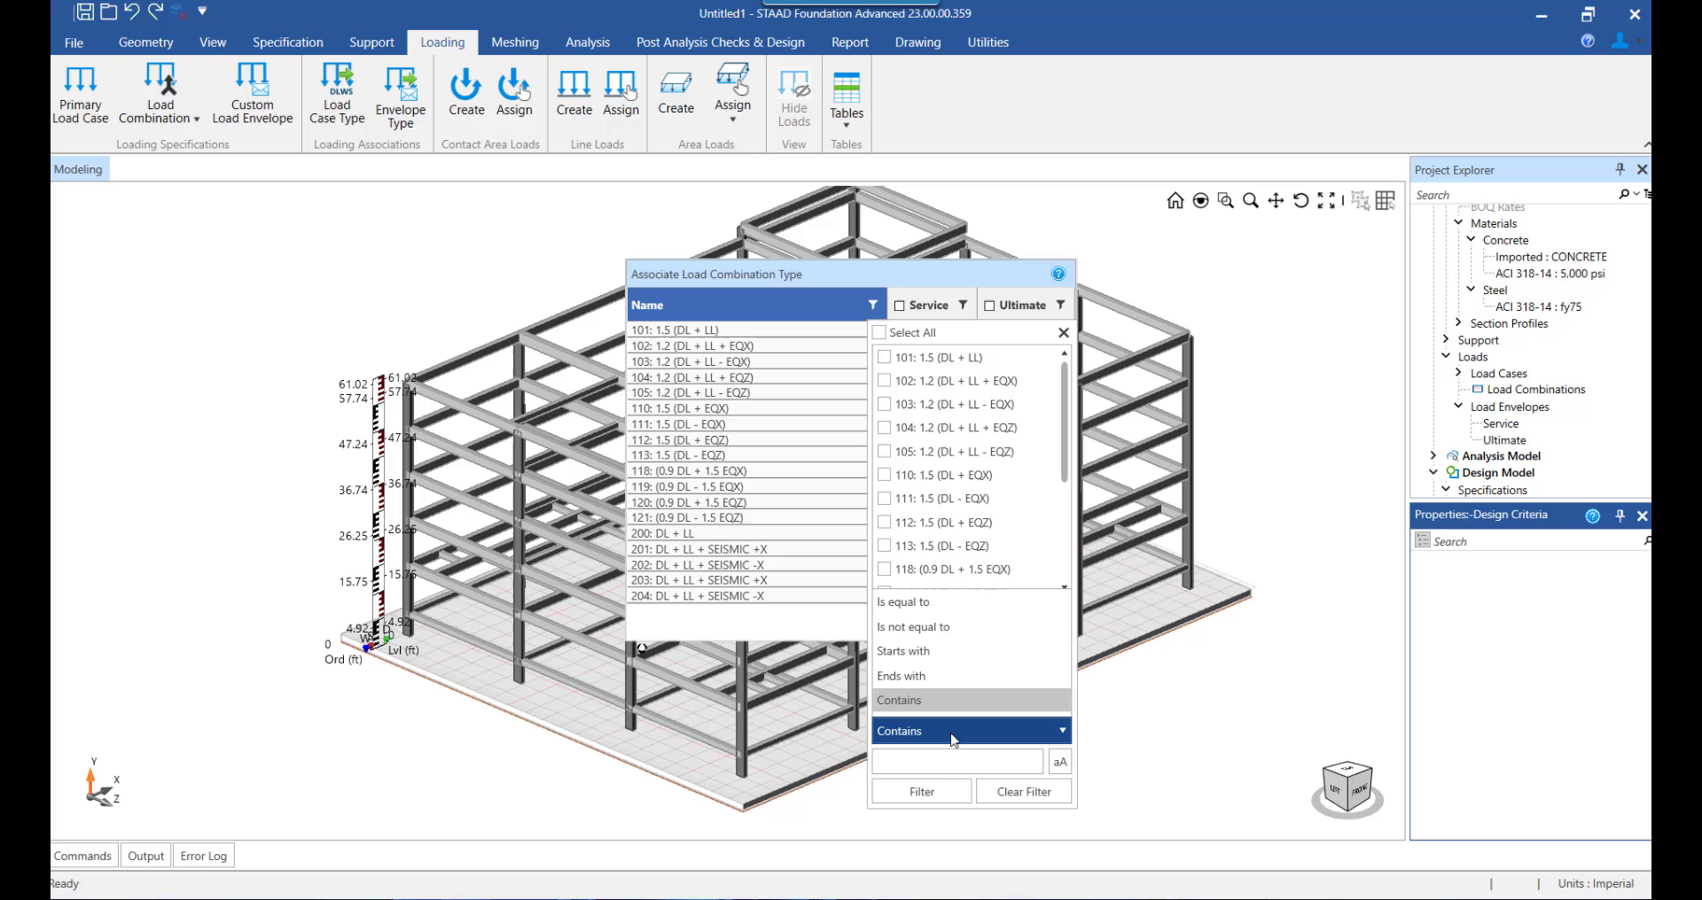
pyautogui.click(954, 729)
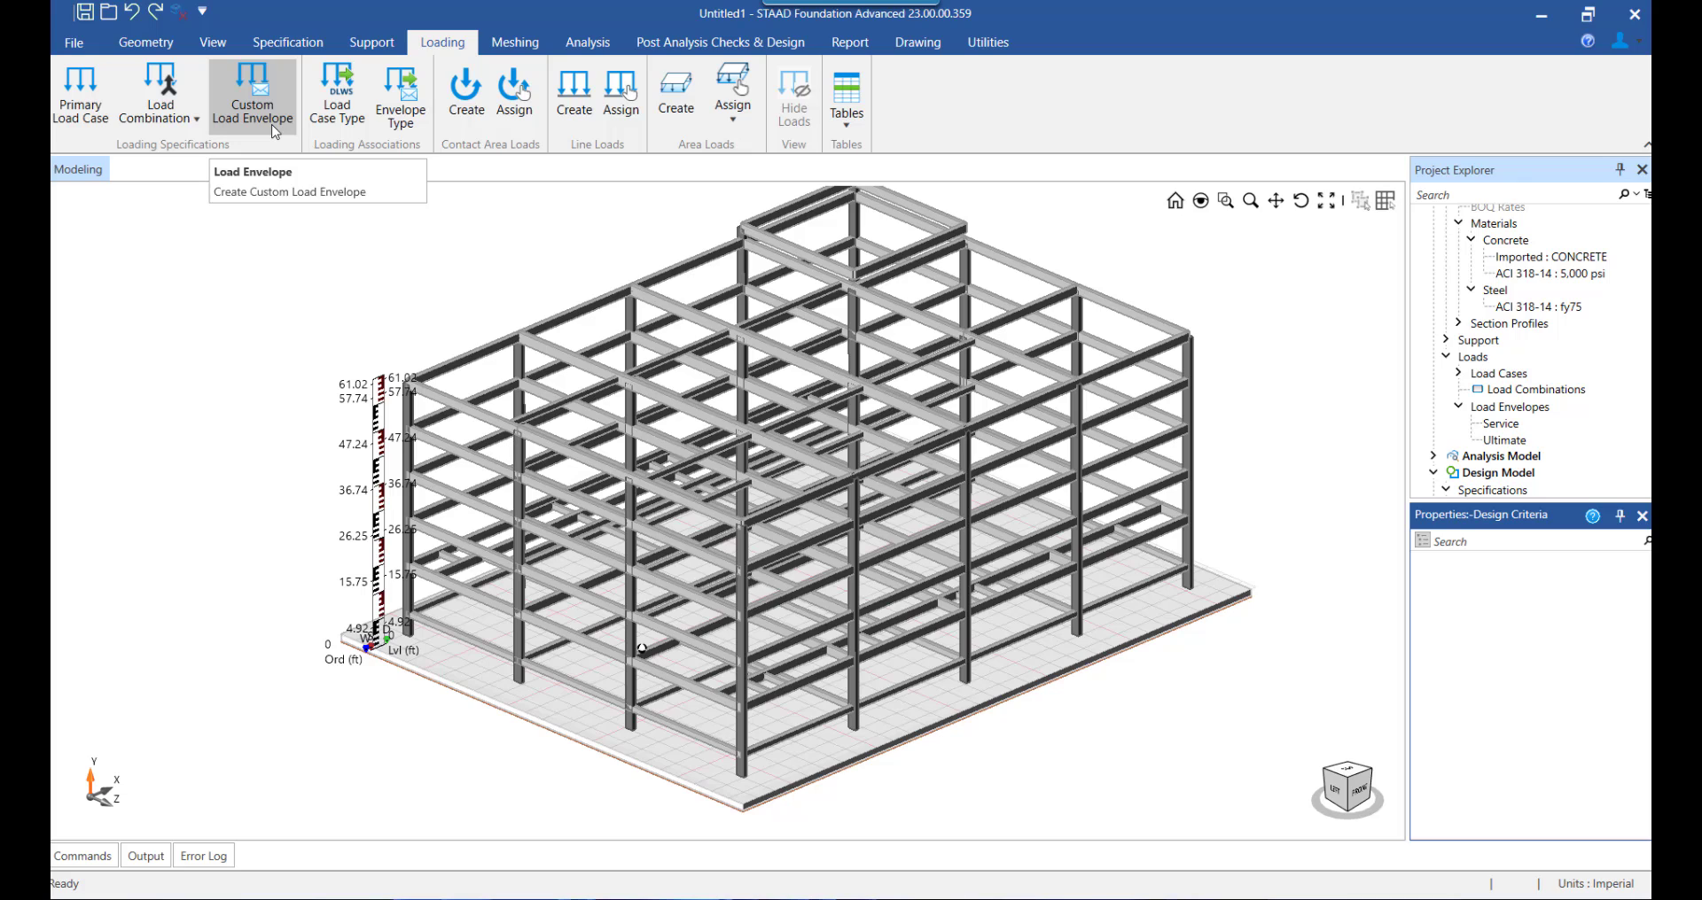
# Create a custom load envelope named Cust1 with description Type1.
pyautogui.click(276, 133)
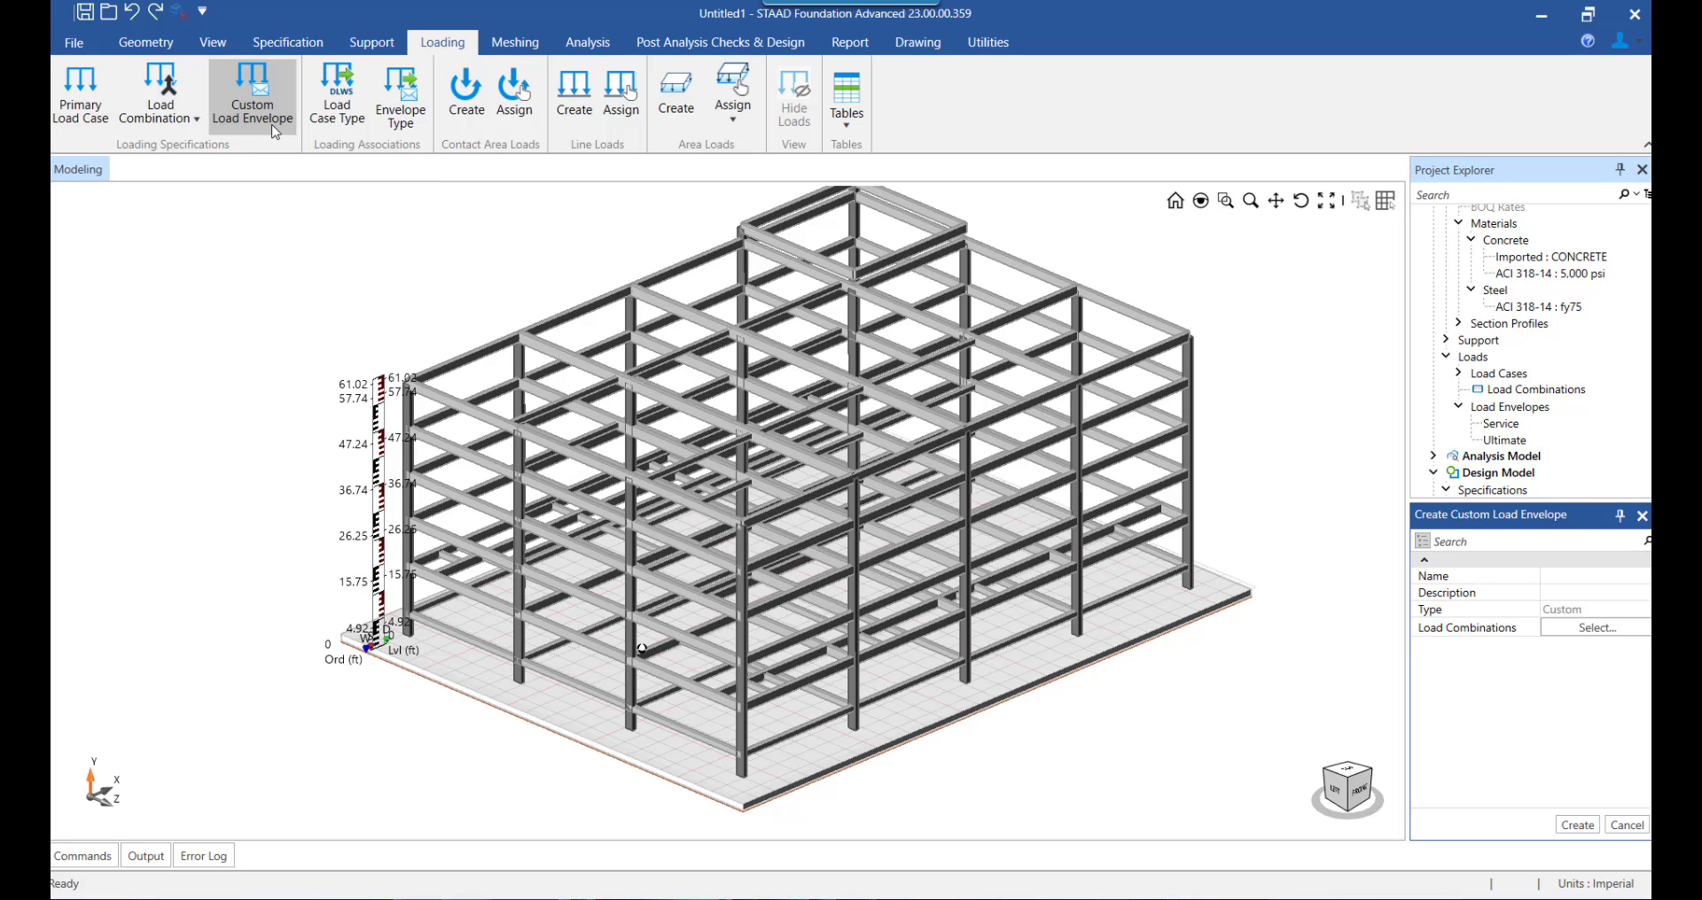
pyautogui.click(1570, 583)
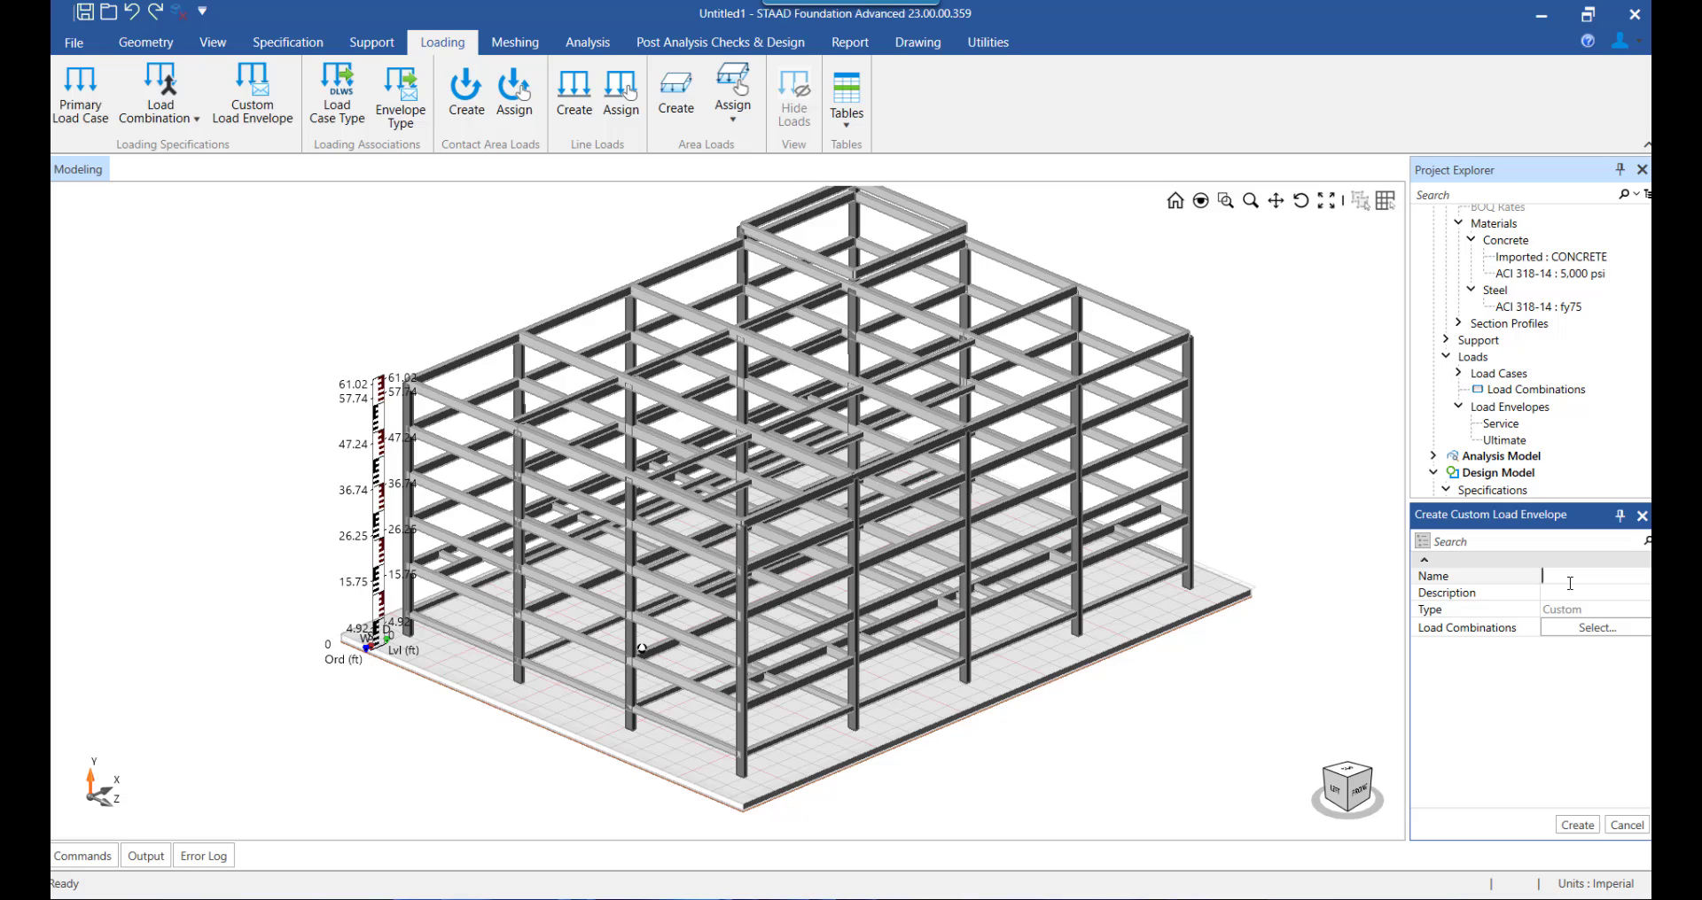
pyautogui.write('Cust1')
pyautogui.press('Tab')
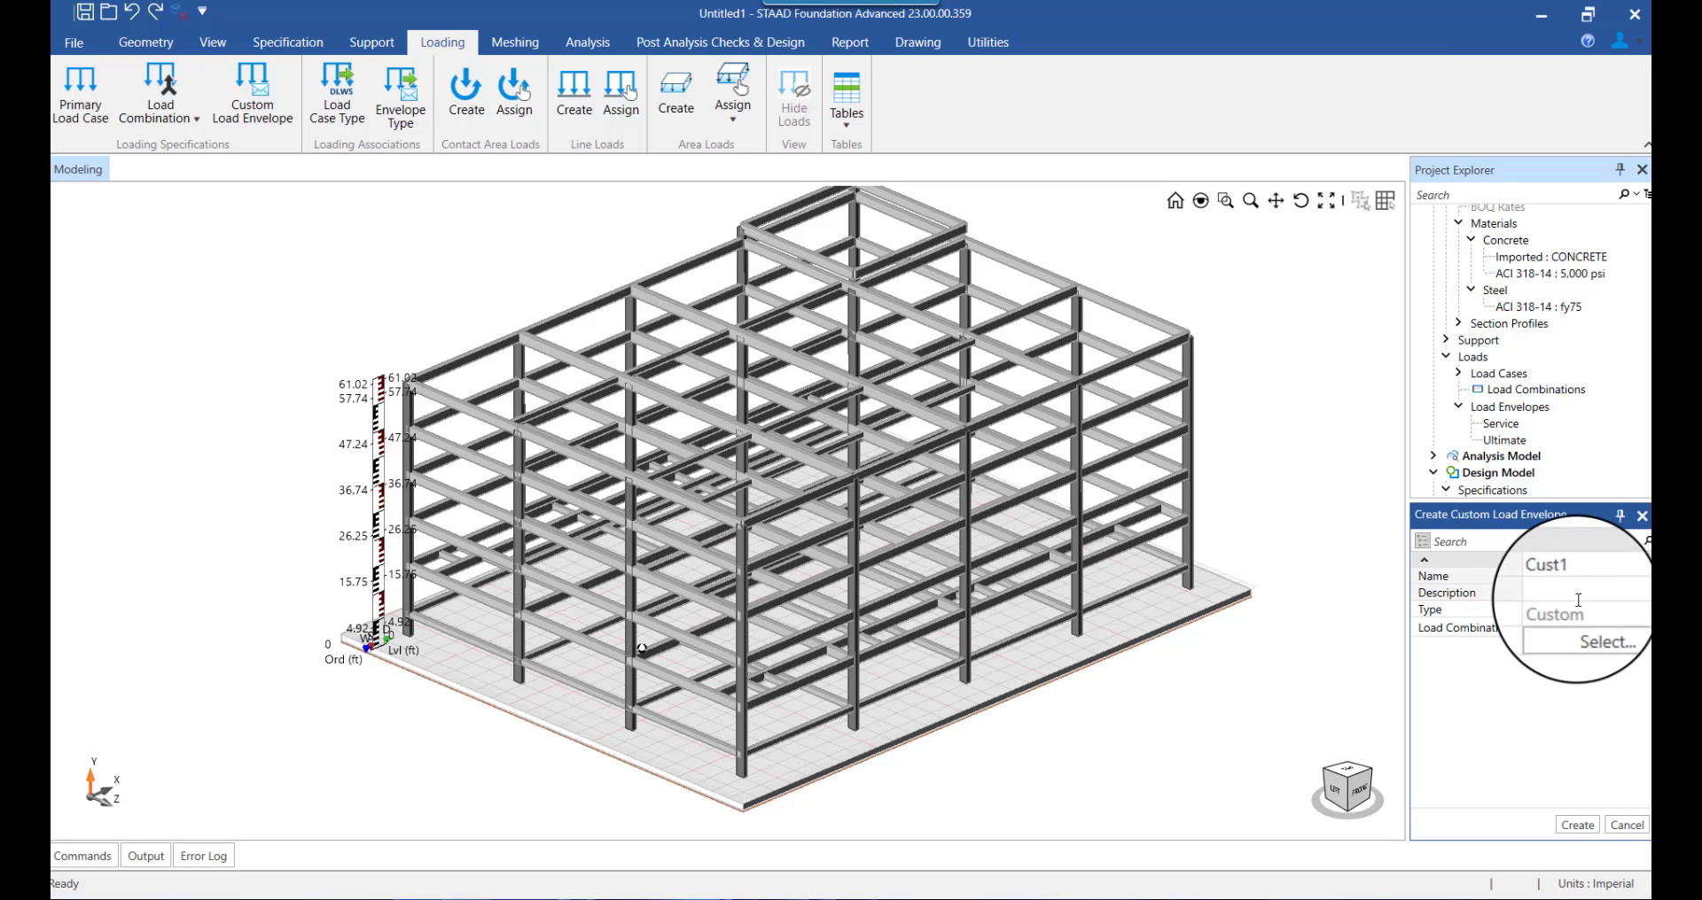
pyautogui.write('Type1')
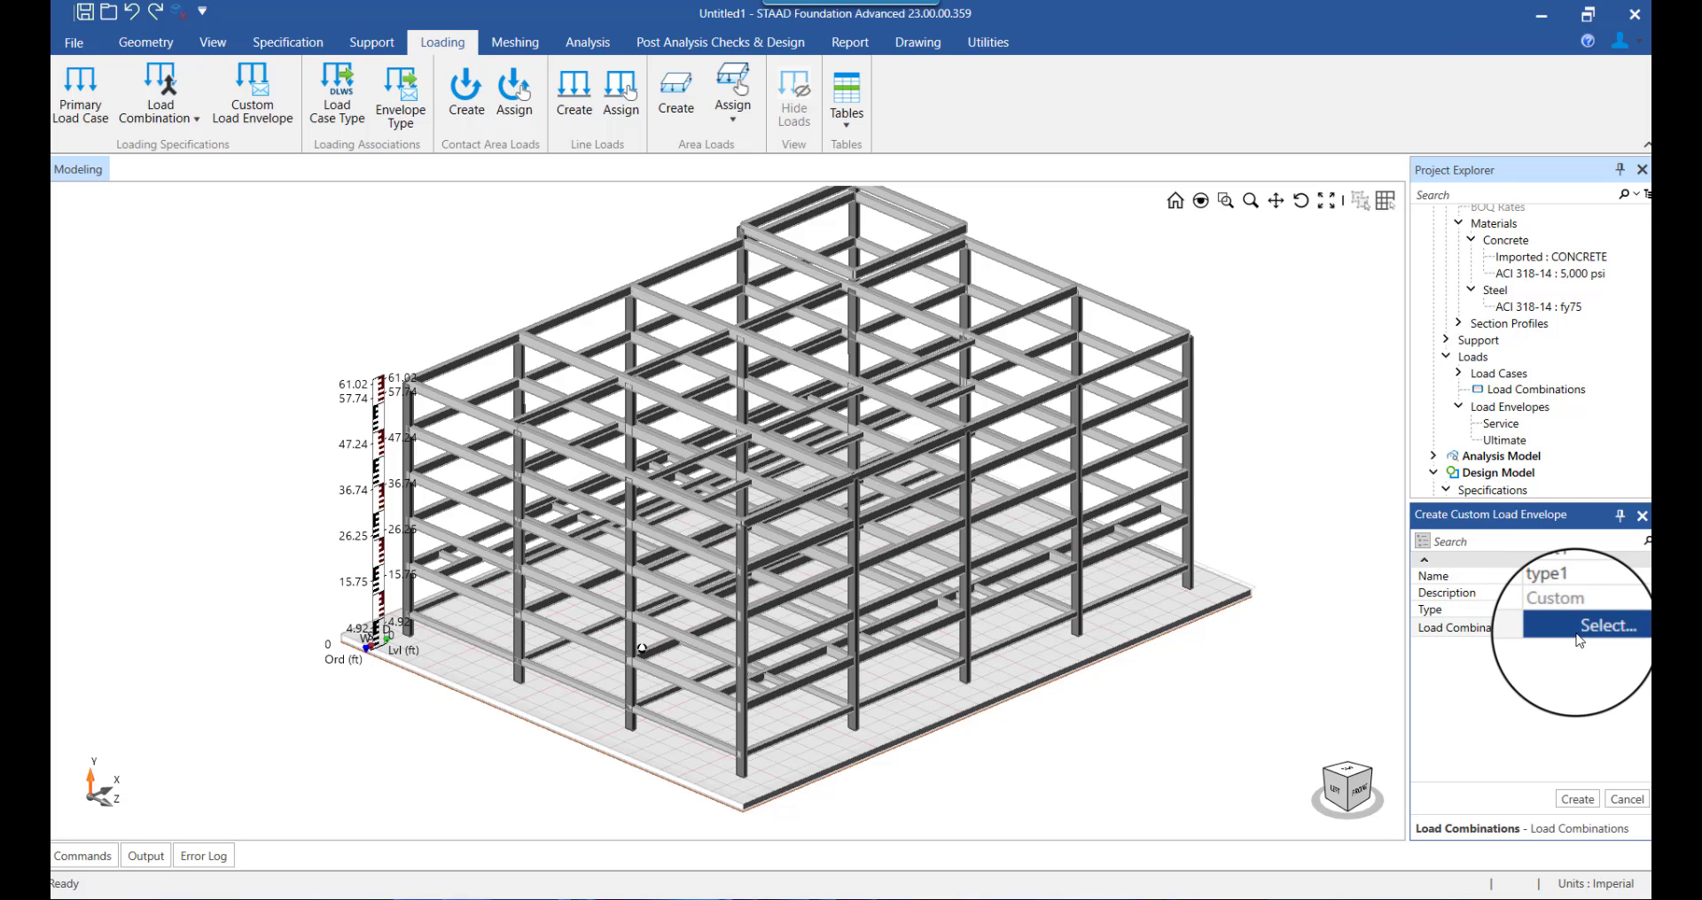
# Limit Cust1 to combinations 101–104 by excluding combinations 105 through 204.
pyautogui.click(1595, 627)
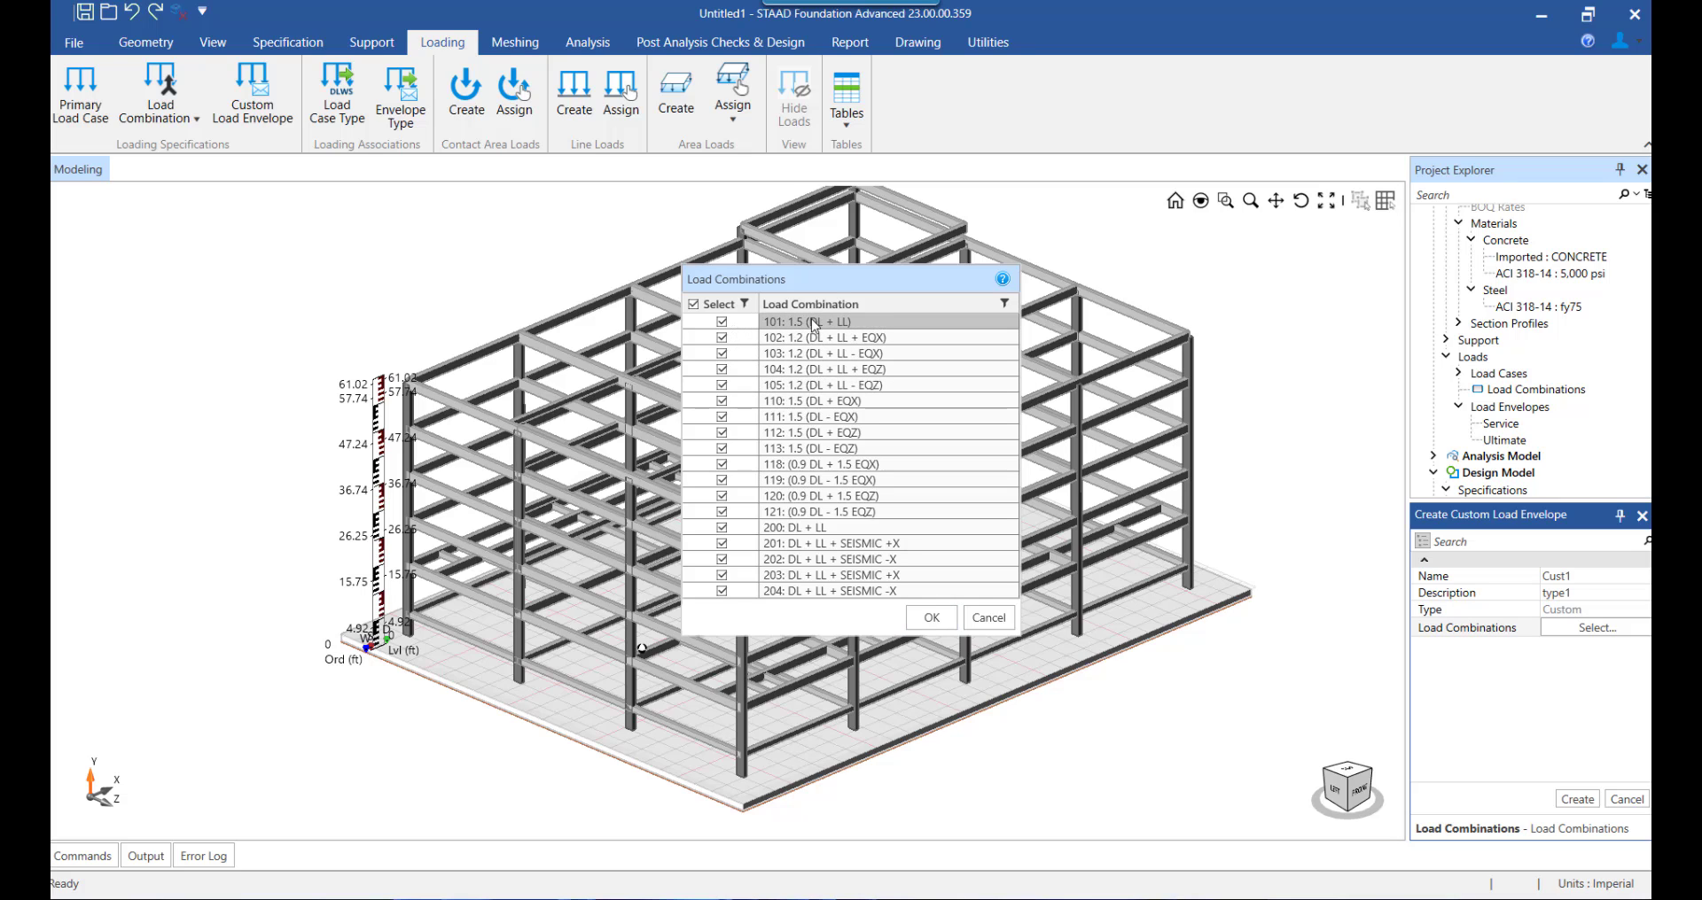
pyautogui.moveTo(807, 387); pyautogui.dragTo(782, 611)
pyautogui.click(722, 401)
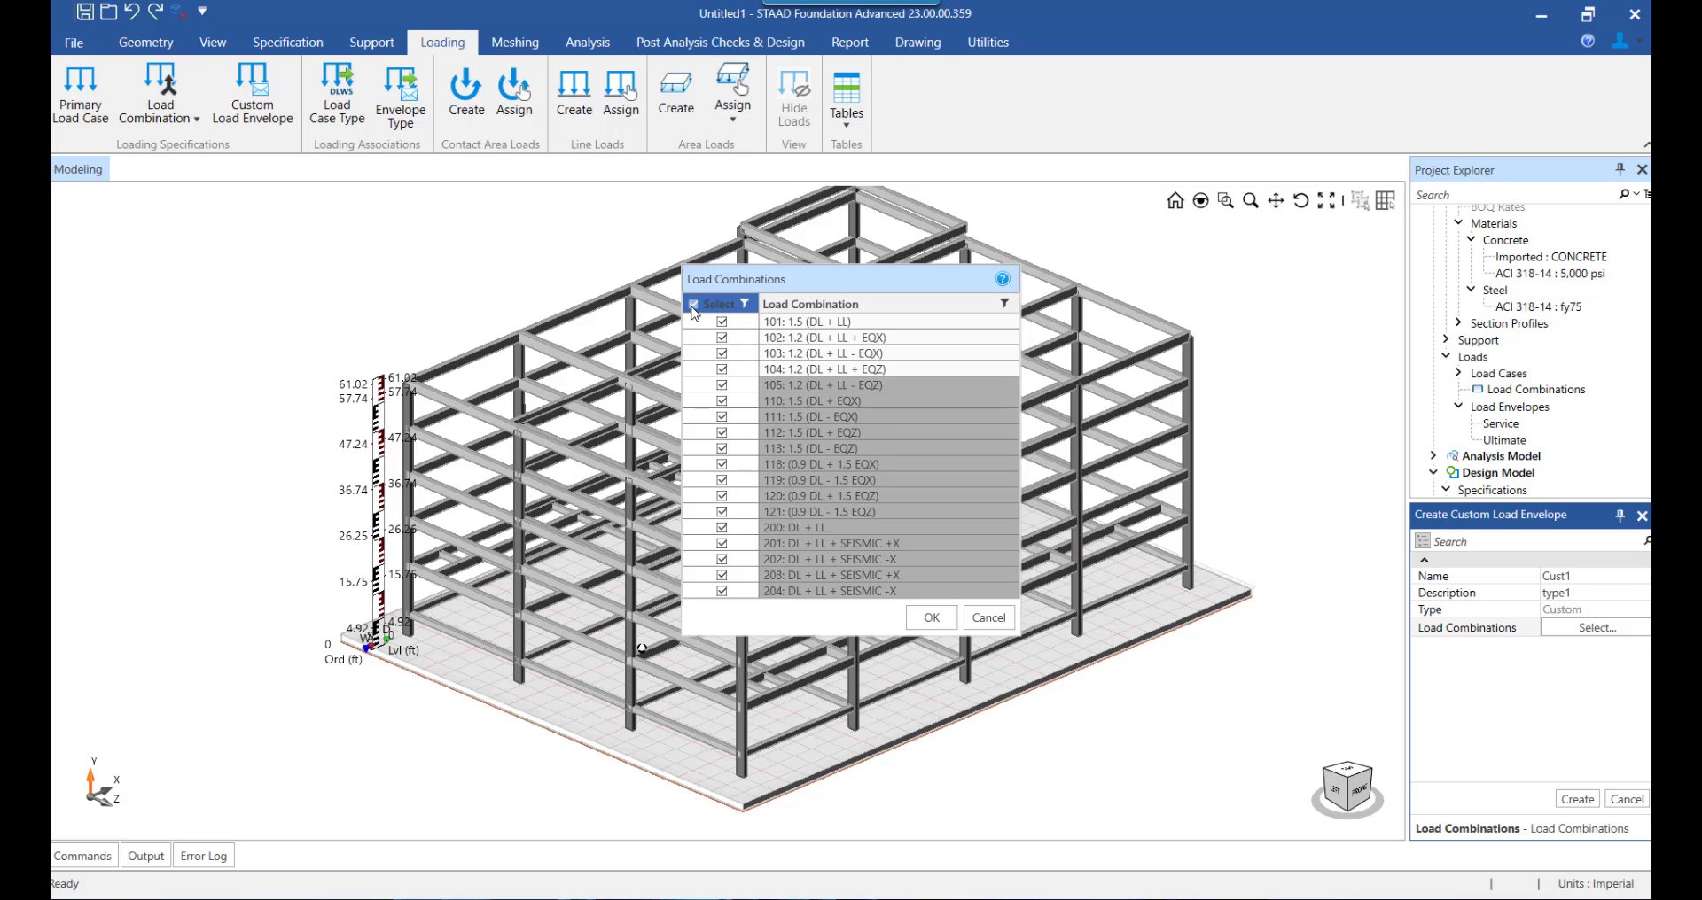
pyautogui.click(922, 617)
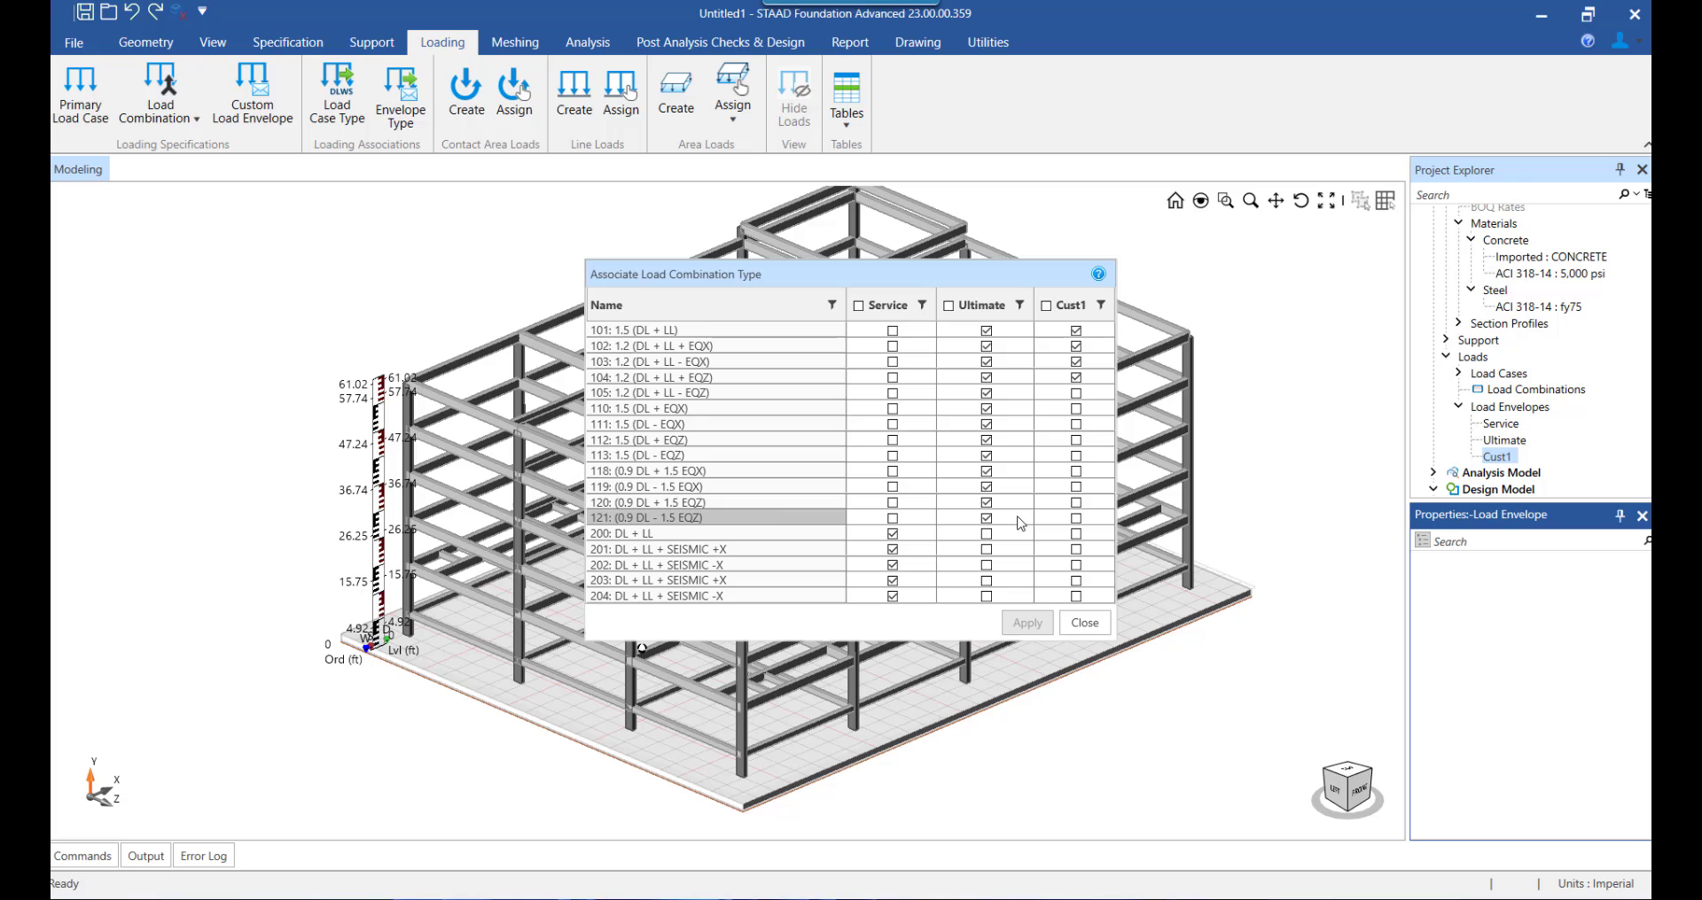
pyautogui.click(893, 332)
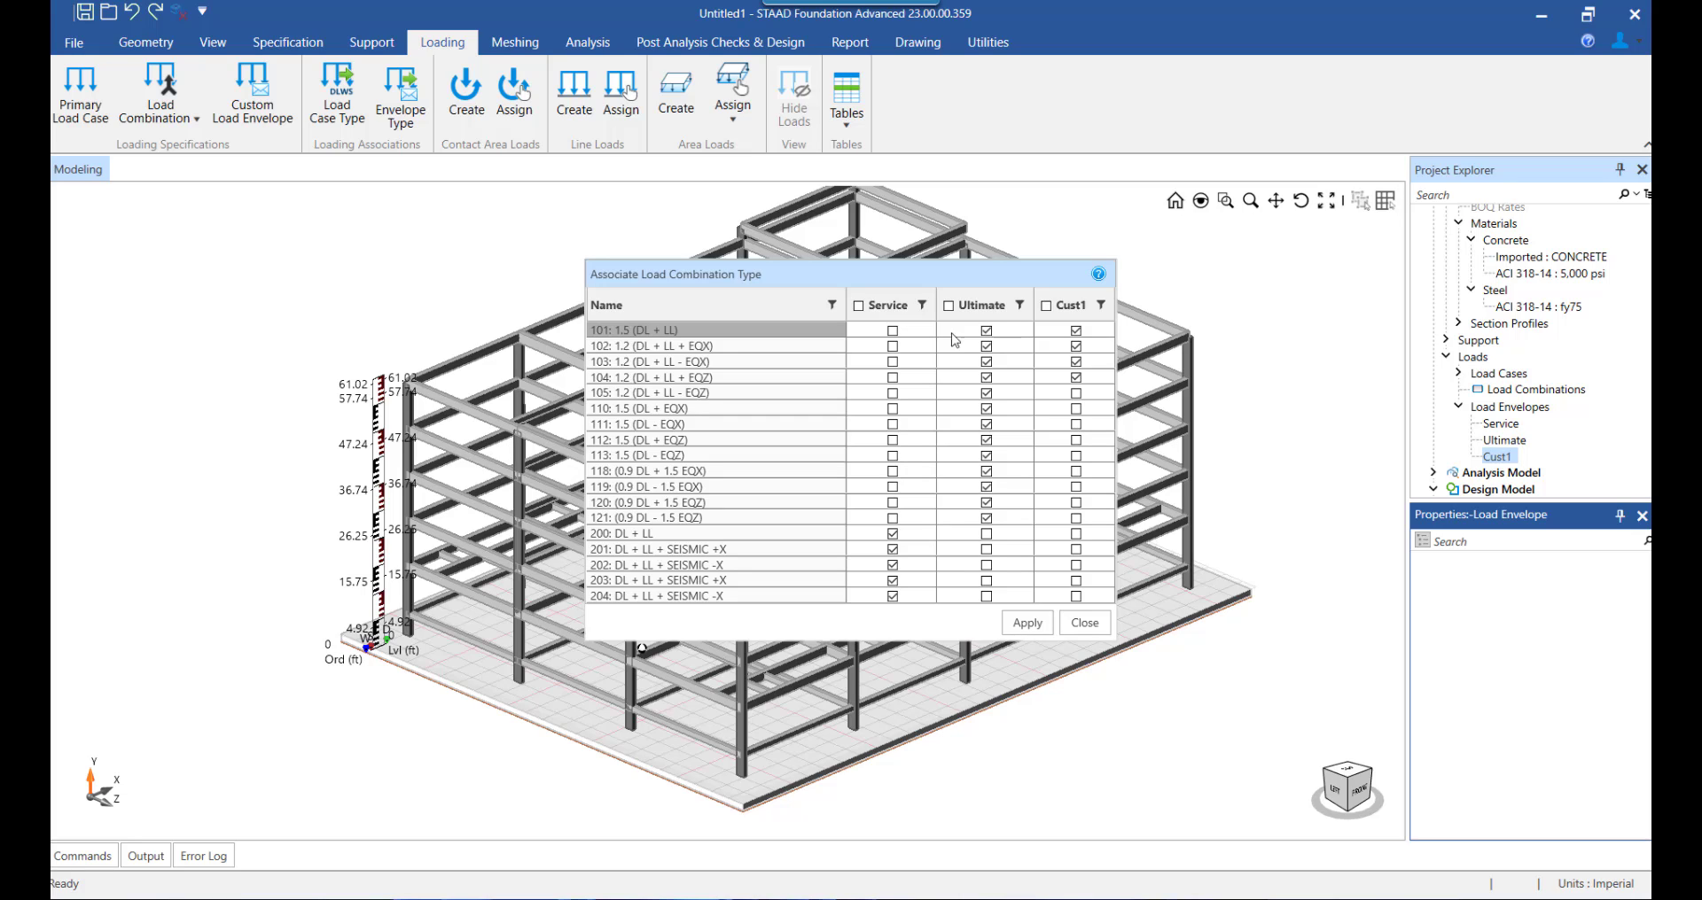
pyautogui.click(891, 331)
pyautogui.click(989, 333)
pyautogui.click(1027, 624)
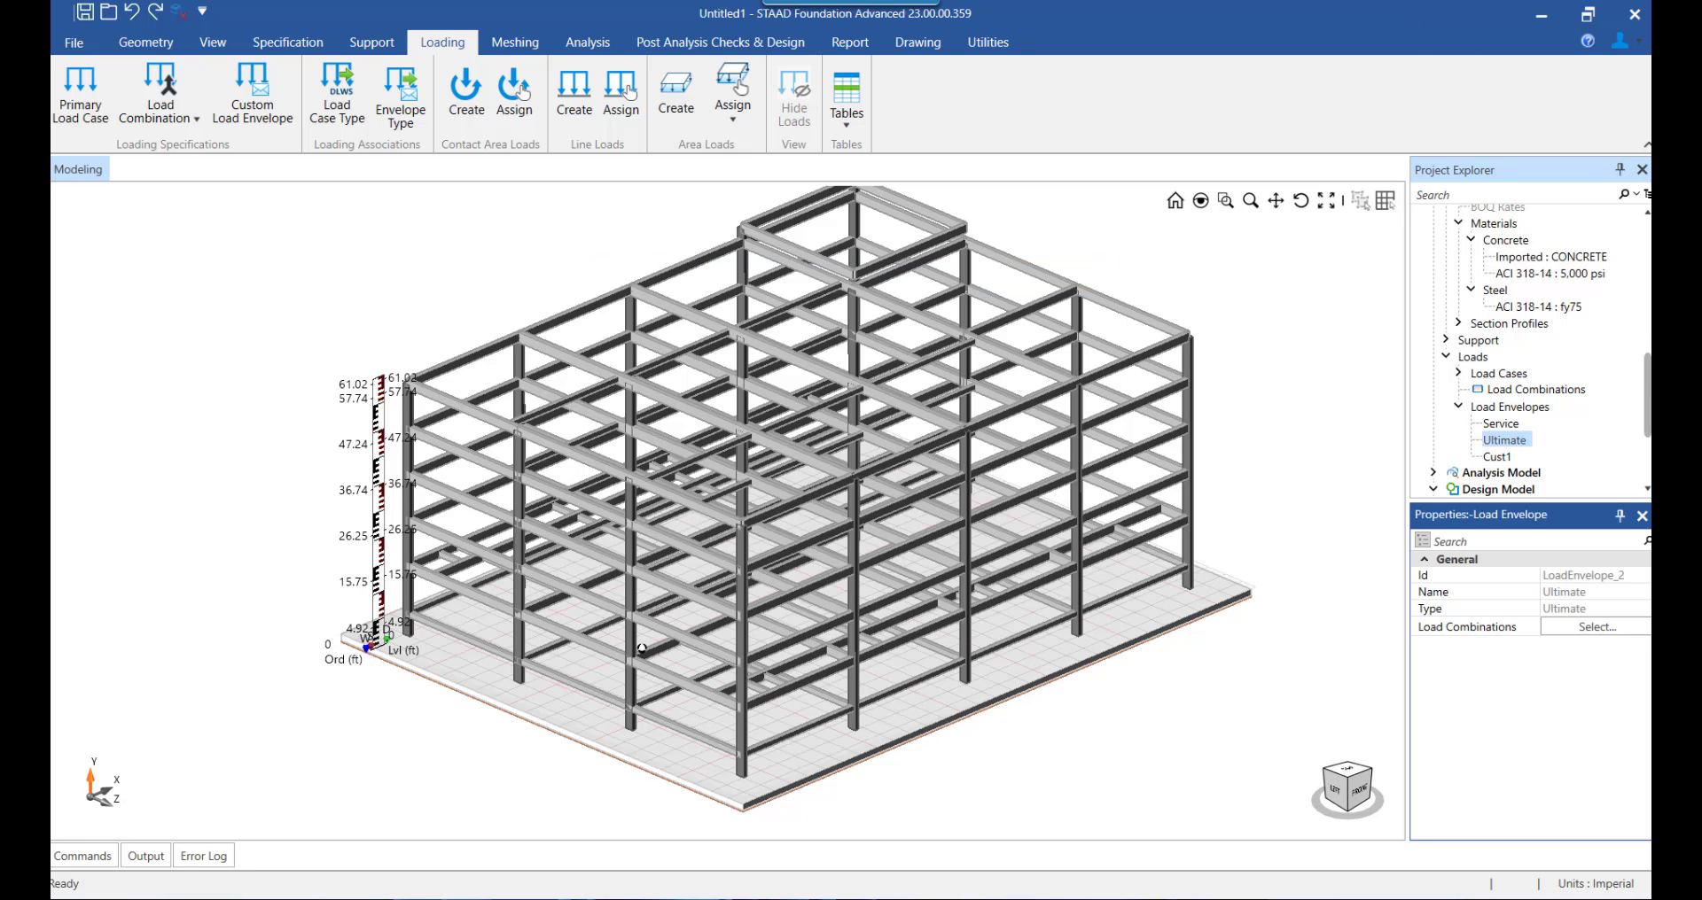